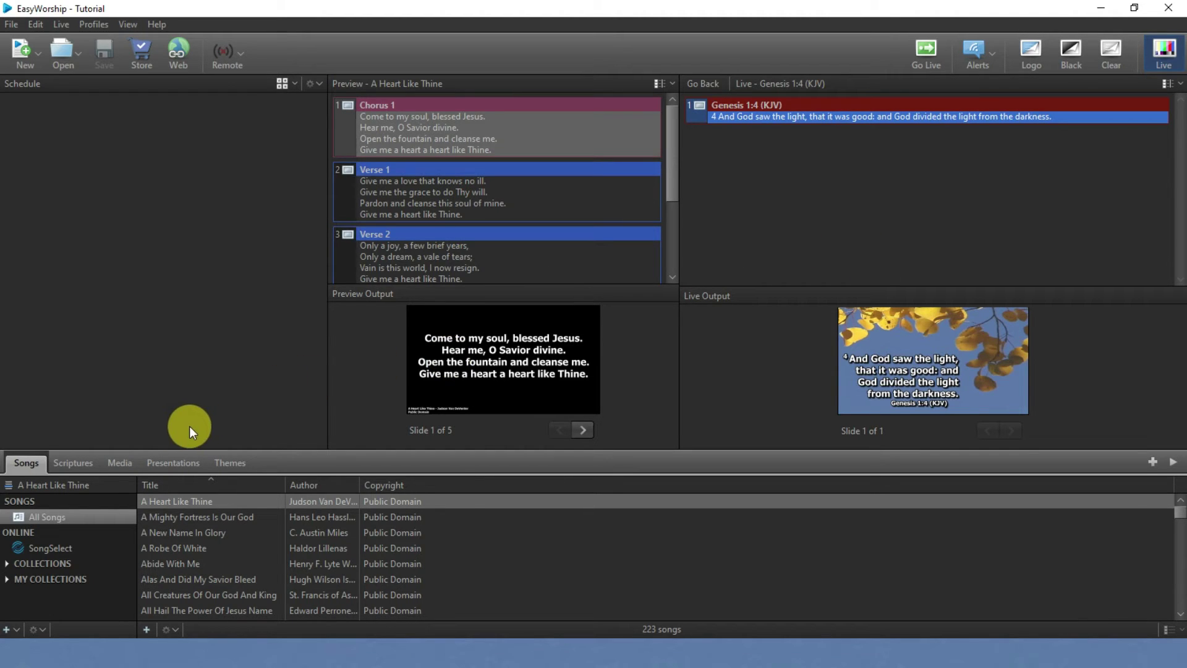
Set the Mountain Ref... theme as the default scripture theme.
click(119, 463)
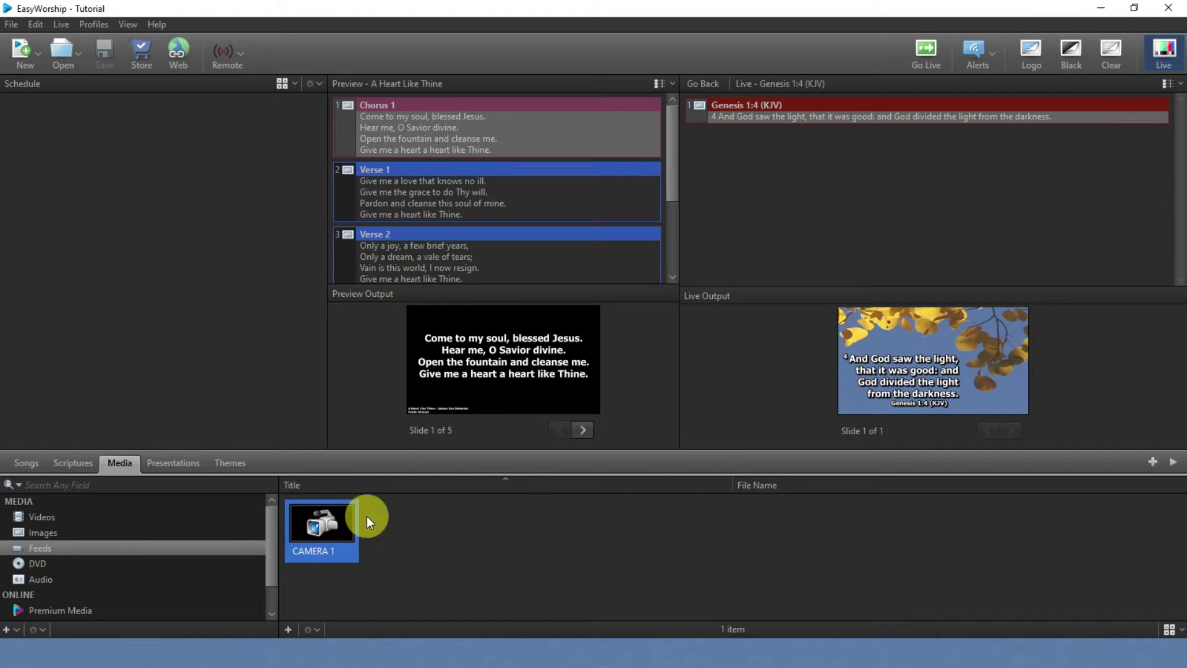
click(229, 463)
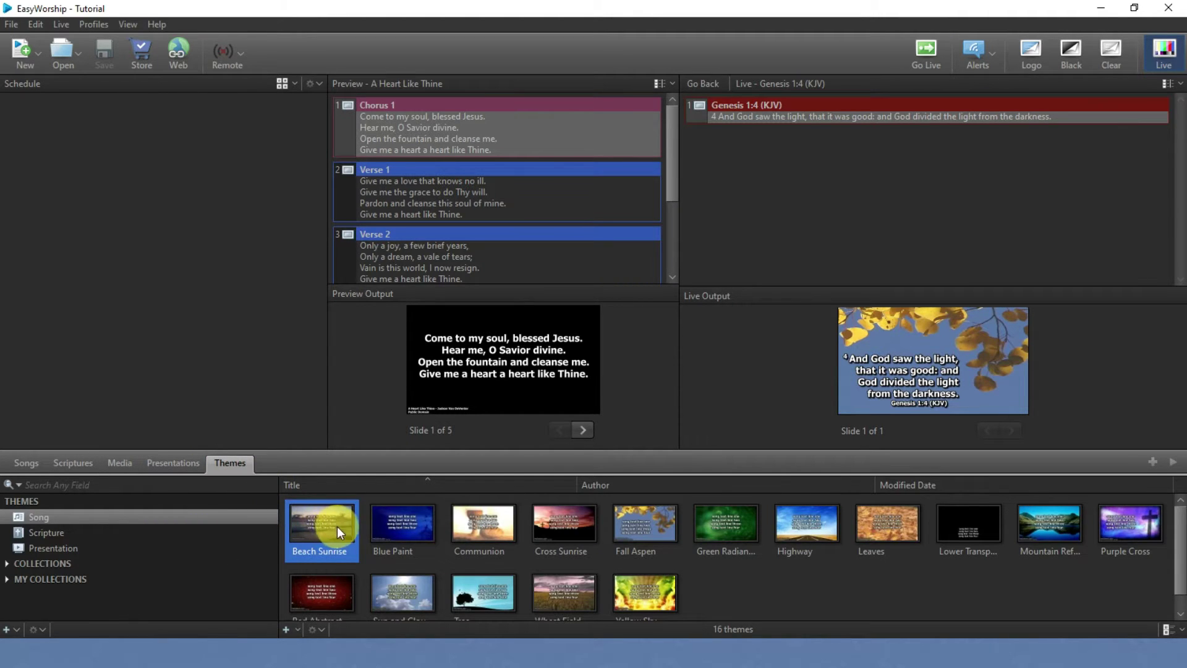
click(47, 533)
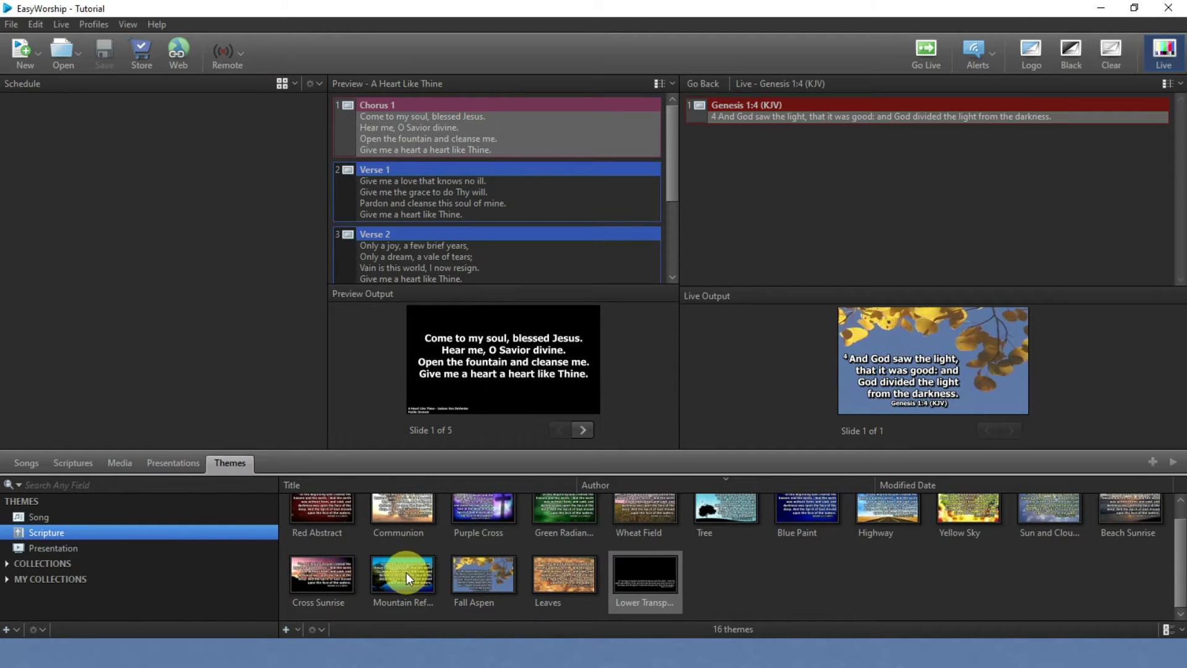
click(406, 575)
right_click(406, 575)
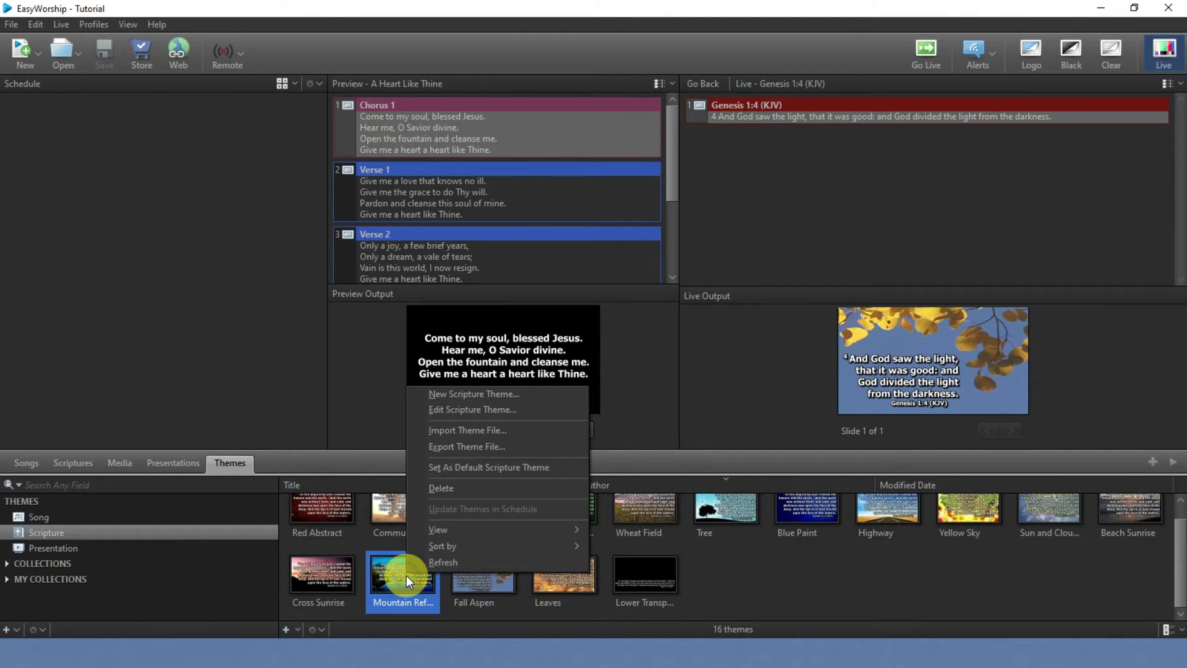
click(473, 467)
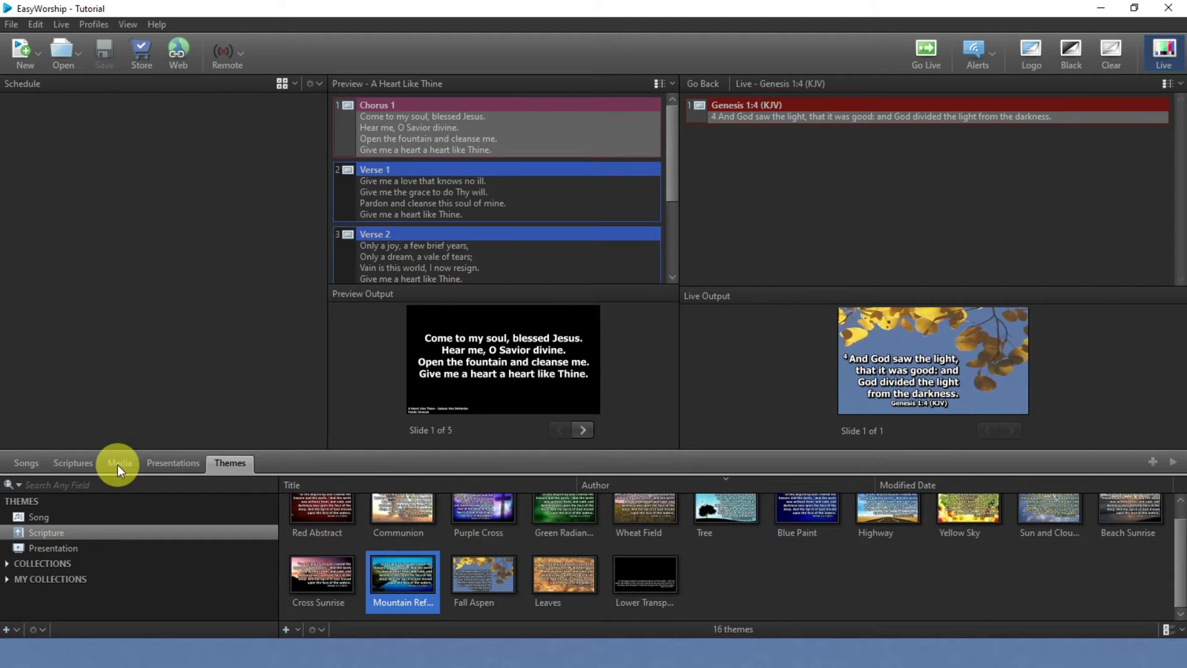
Send Genesis 1:3, 1:5 and 1:6 from the KJV live one after another, and preview Genesis 1:7.
click(77, 462)
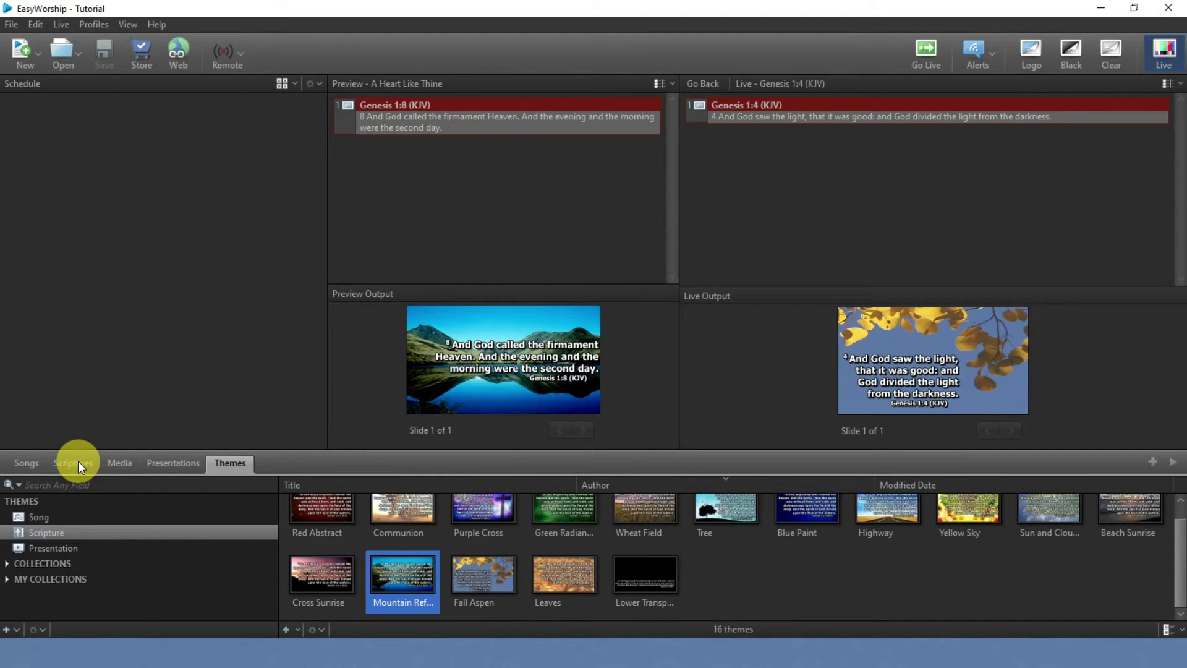
double_click(504, 526)
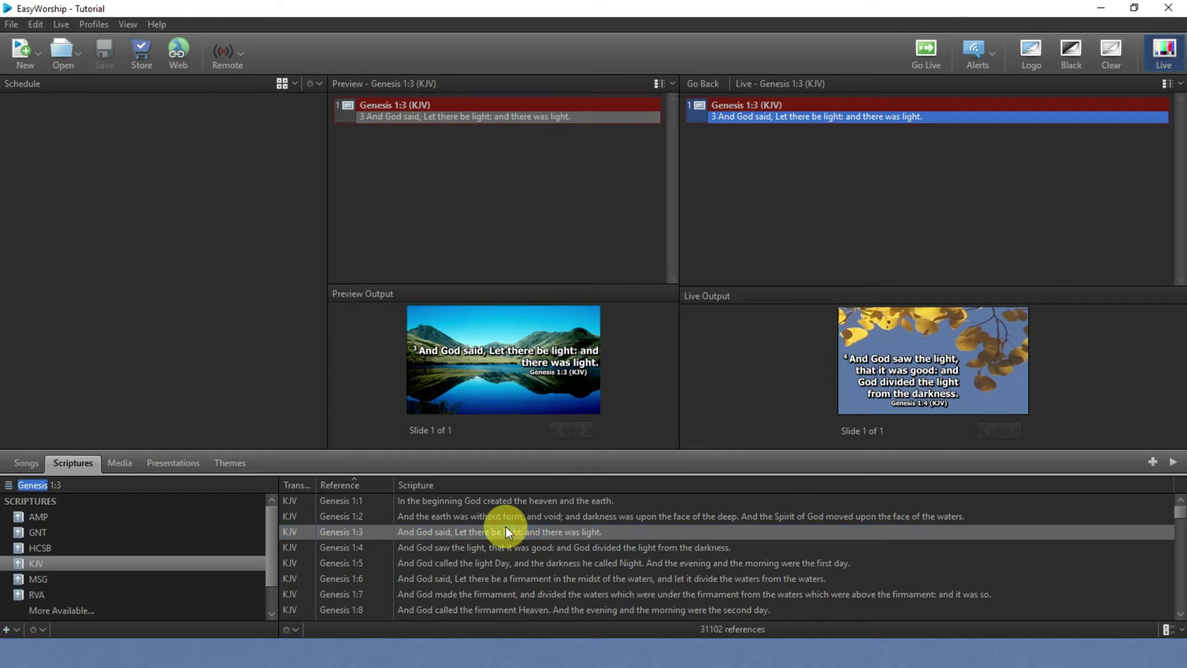
double_click(545, 564)
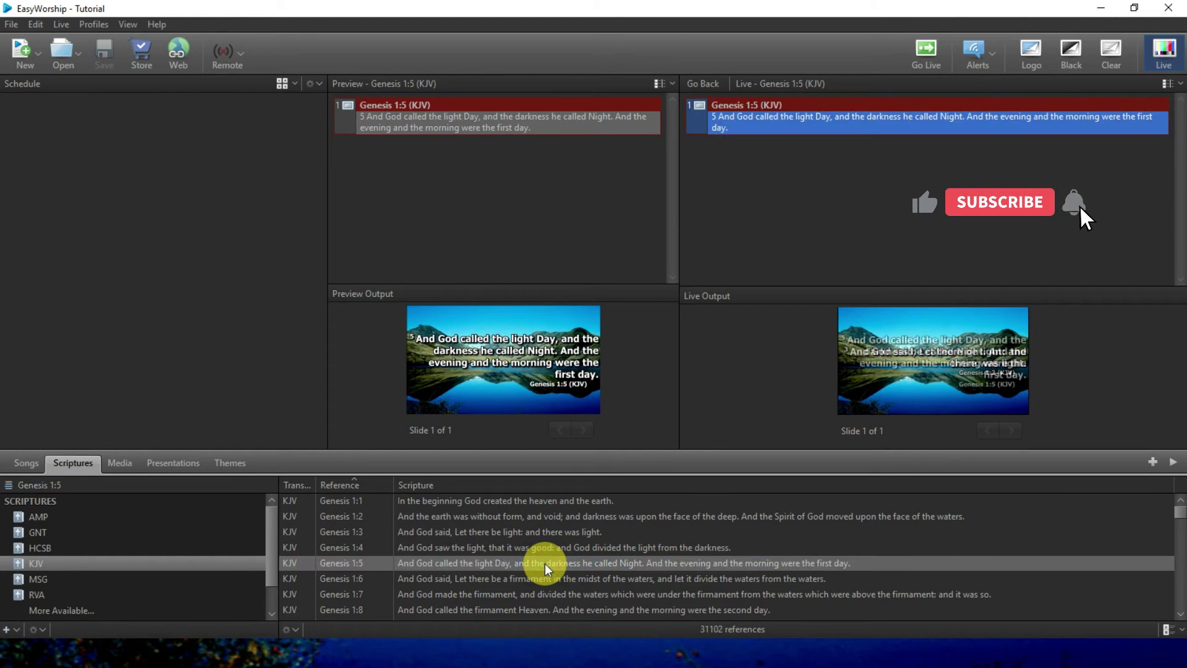
click(565, 579)
double_click(565, 579)
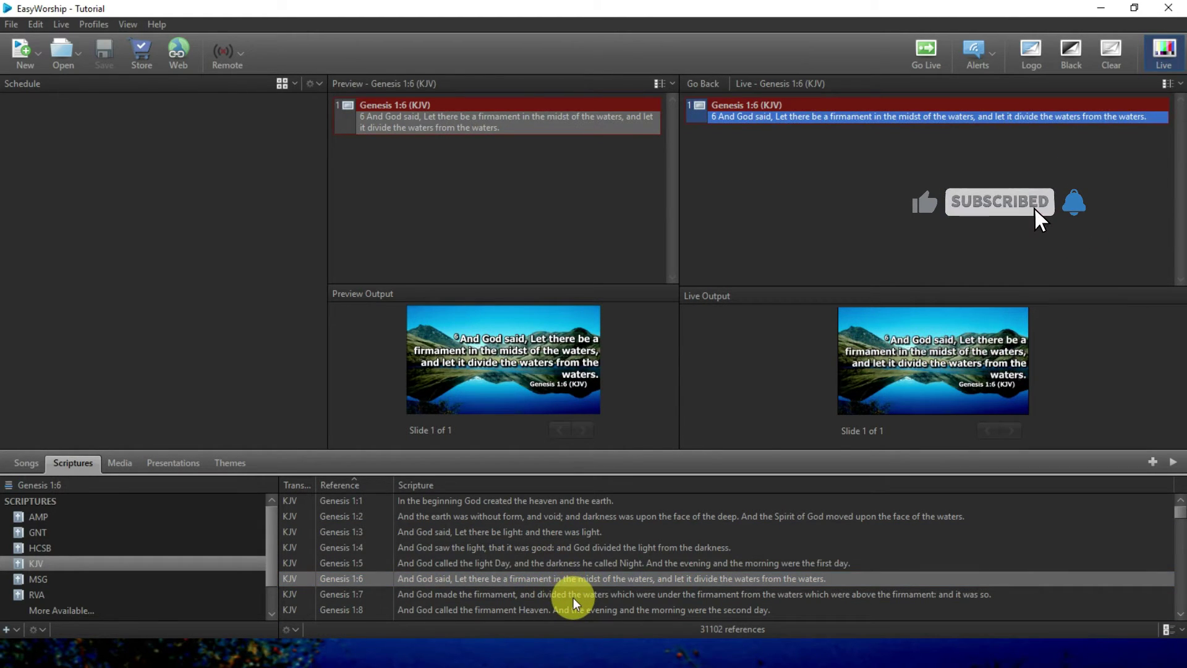
click(568, 594)
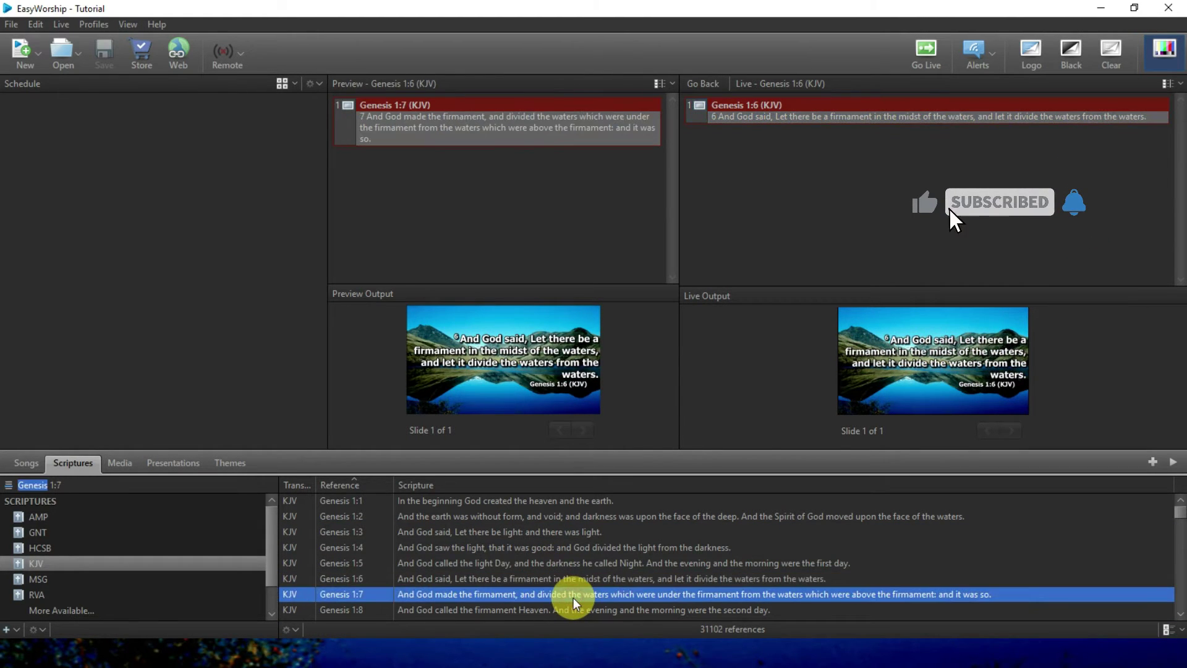
Set the Tree theme as the default scripture theme.
click(237, 467)
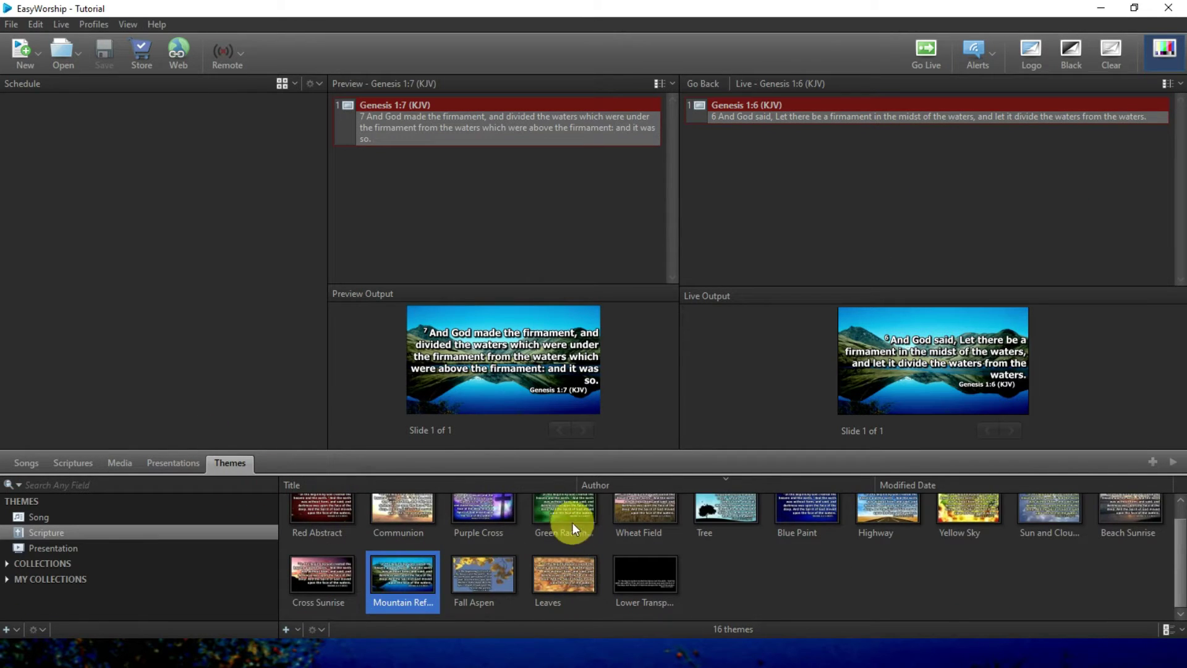
click(731, 500)
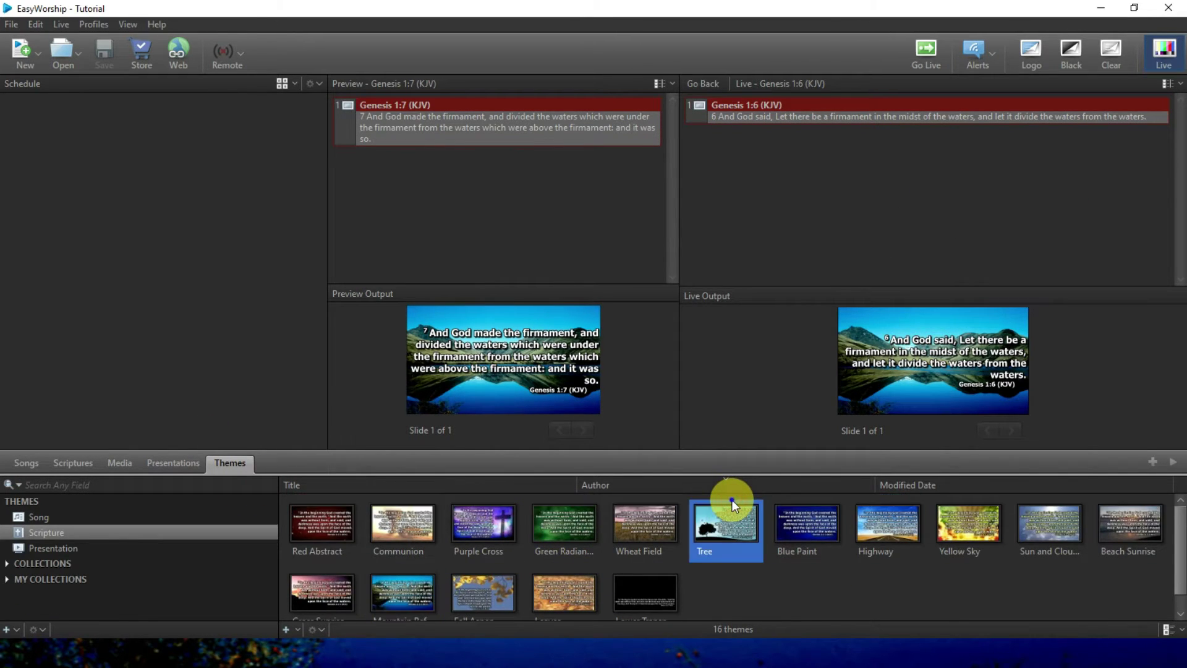
right_click(733, 498)
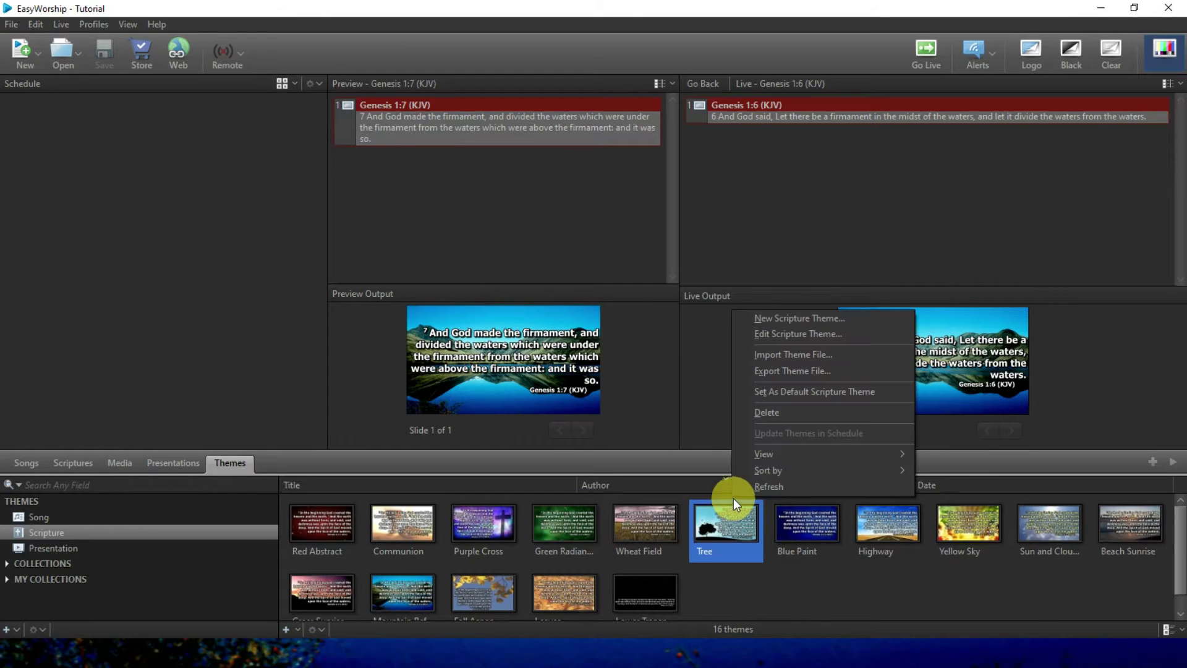
click(776, 394)
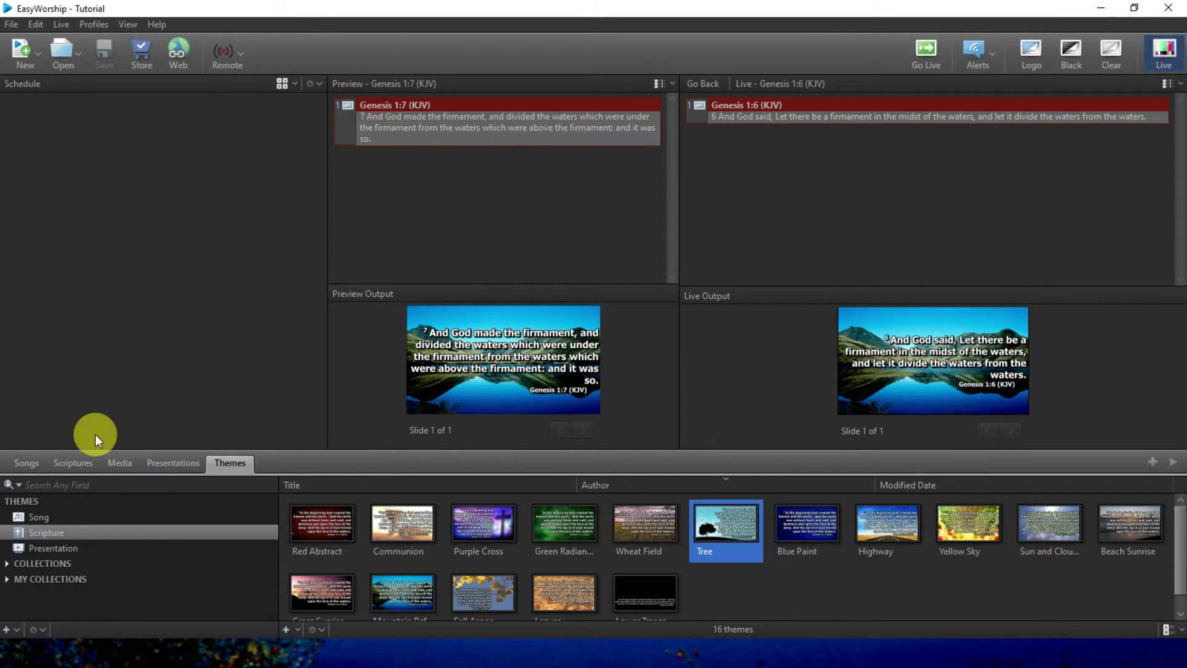
Send Genesis 1:3, 1:6 and 1:8 from the KJV live to show them with the Tree theme.
click(73, 462)
double_click(507, 533)
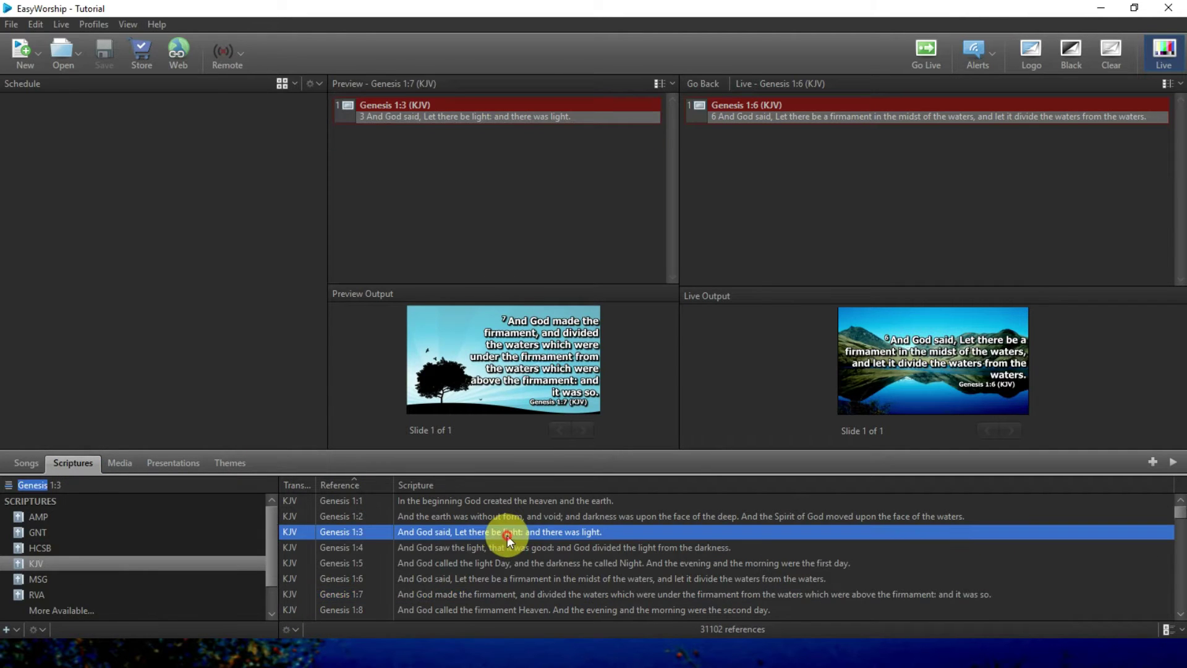
click(549, 578)
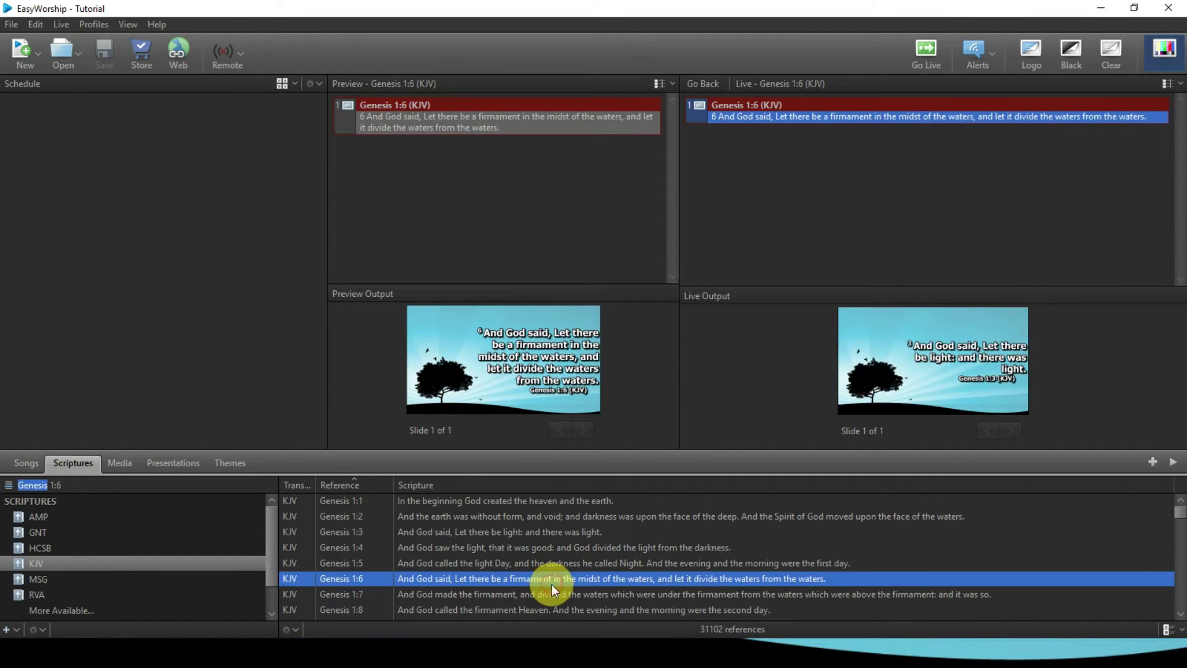
double_click(596, 606)
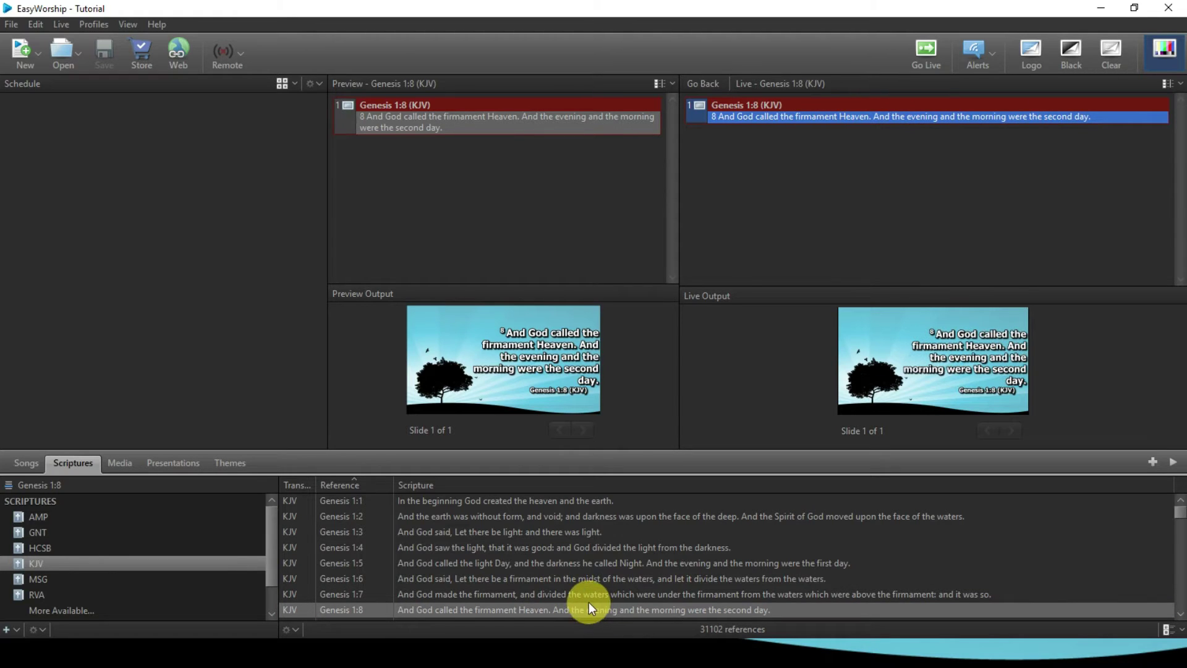
Check the CAMERA 1 feed among the media and return to the scripture themes.
click(232, 465)
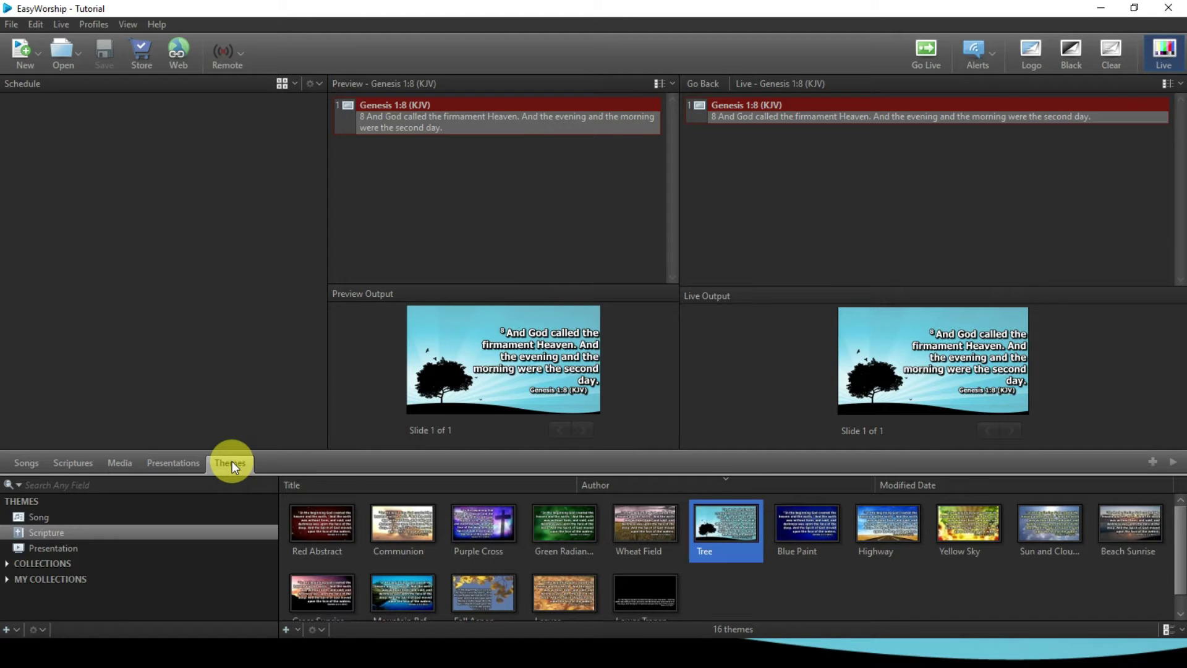
click(112, 464)
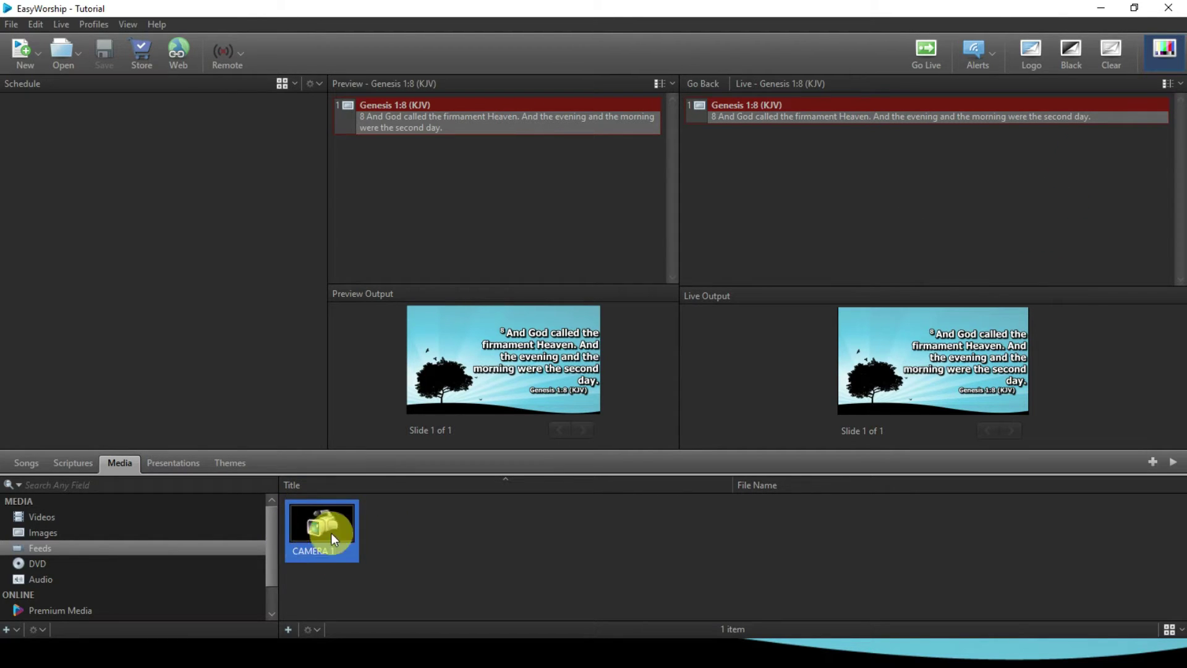
click(232, 463)
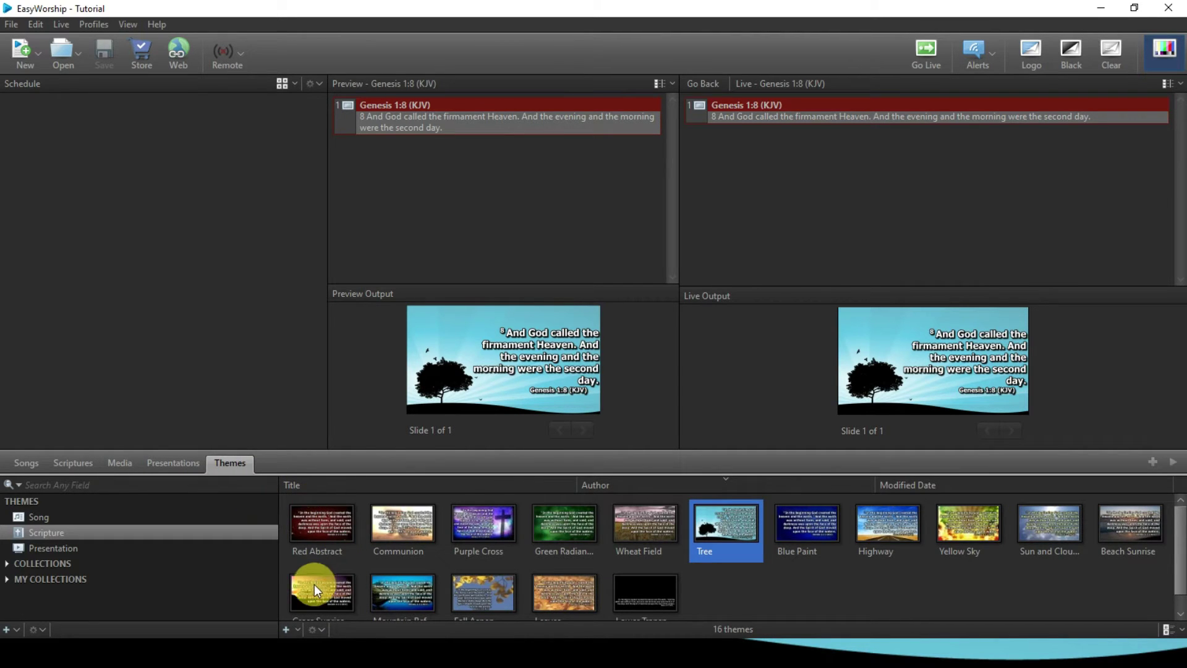
Create a new scripture theme and show the Inspector beside the Theme Editor.
click(284, 629)
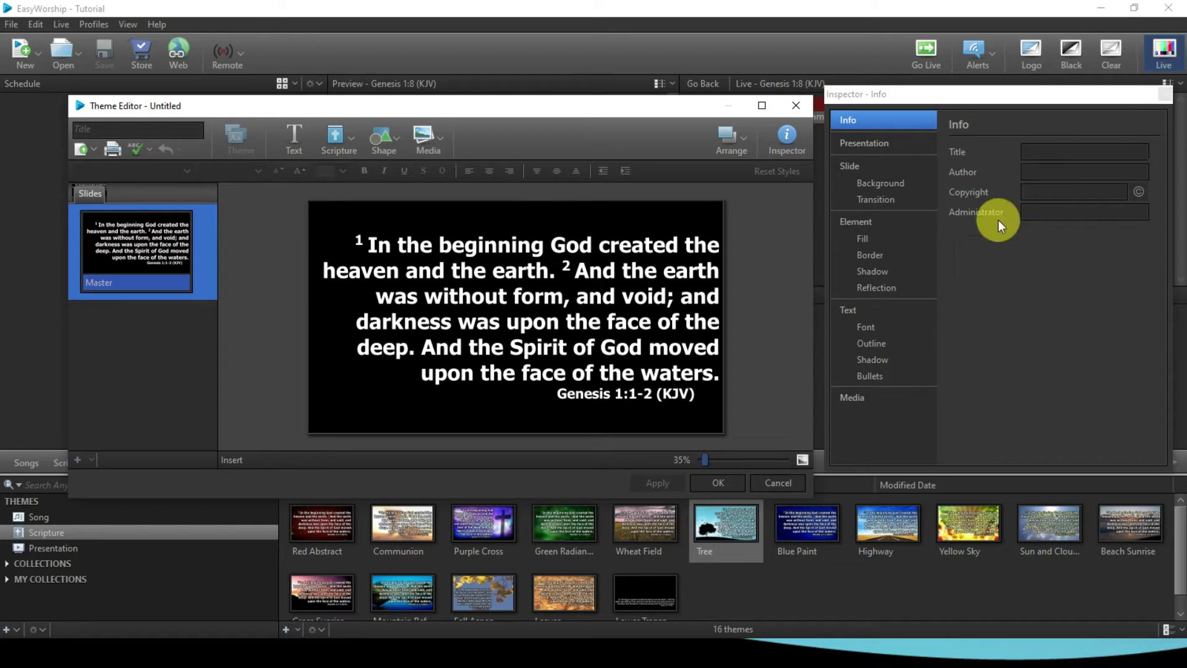
click(1164, 93)
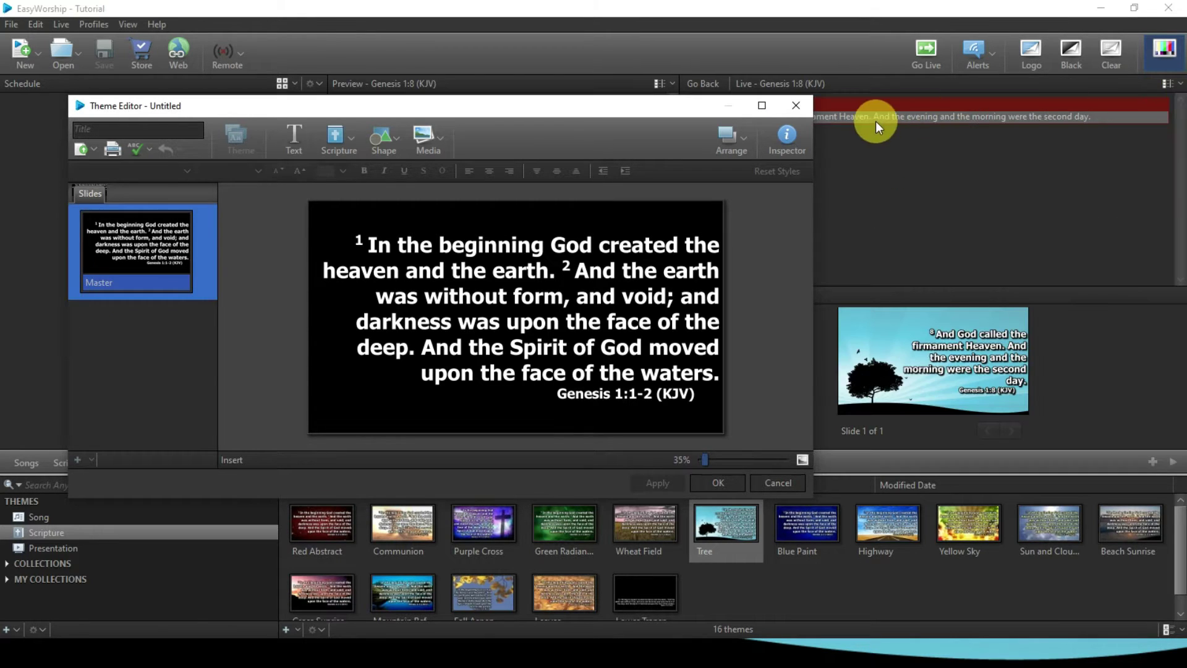
click(799, 144)
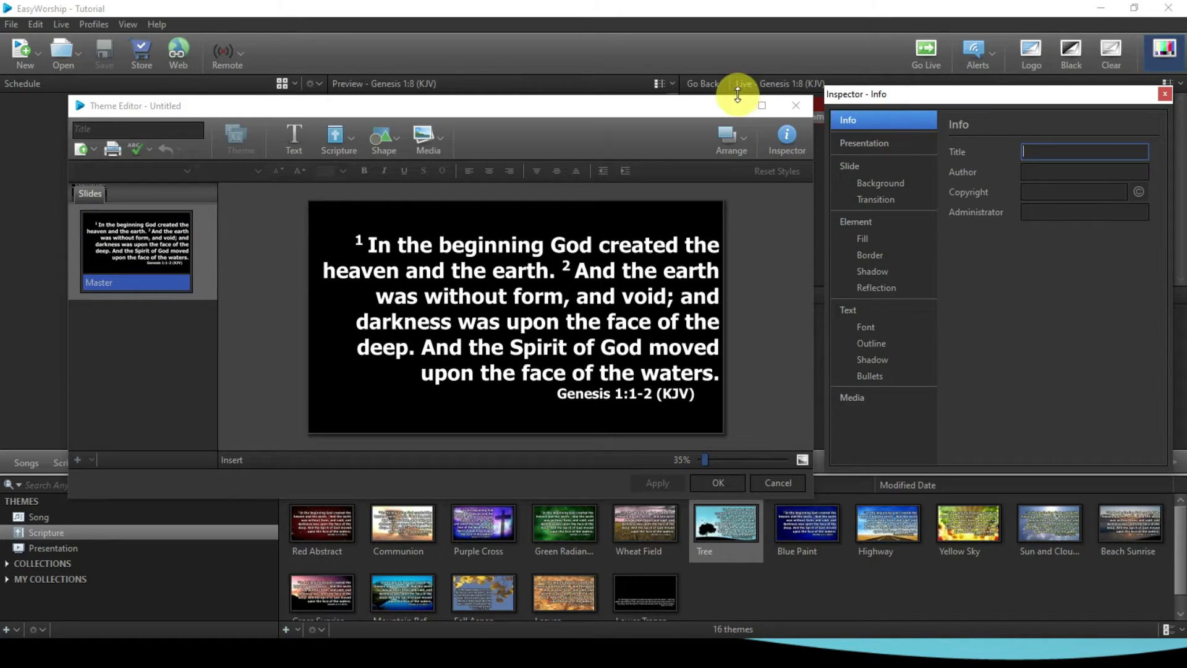
Title the new scripture theme "MY BIBLE THEME 1".
click(160, 130)
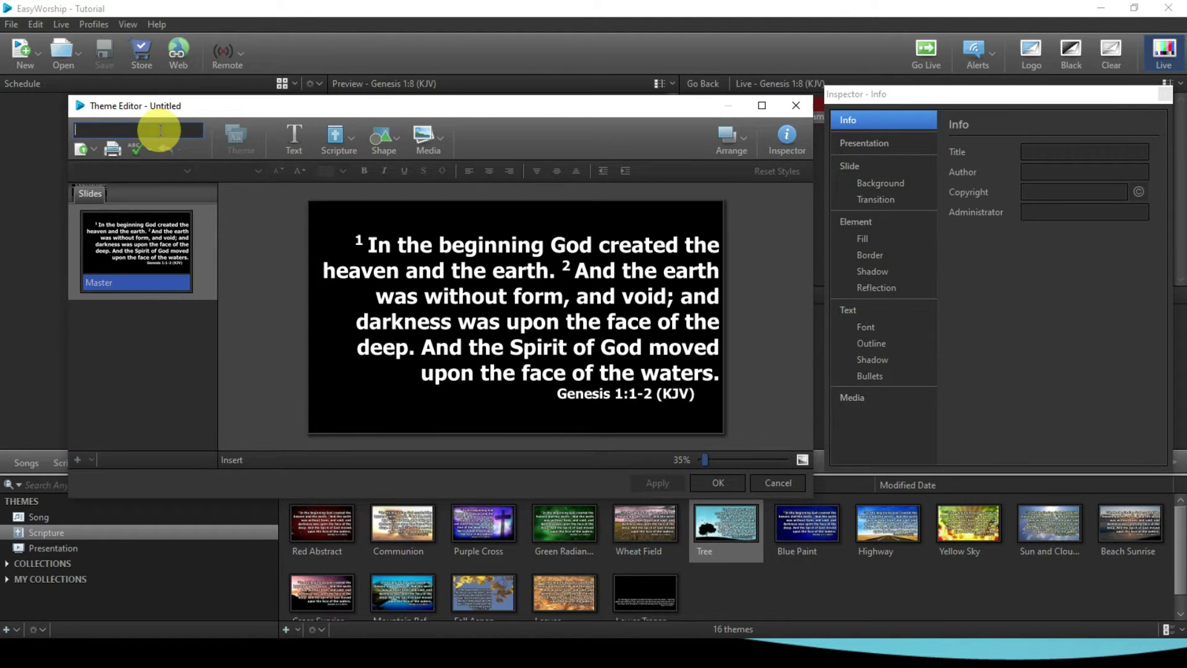
text(MY THEME 1)
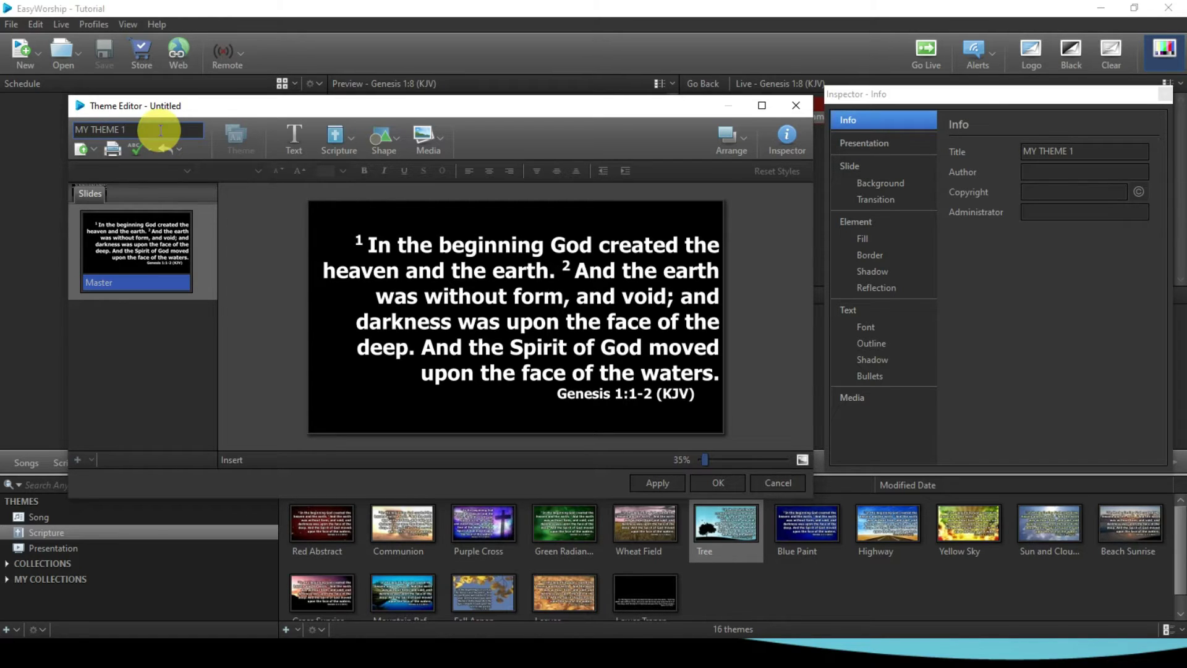
key(Left)
key(Left)
key(Left)
key(Left)
text(BIBLE)
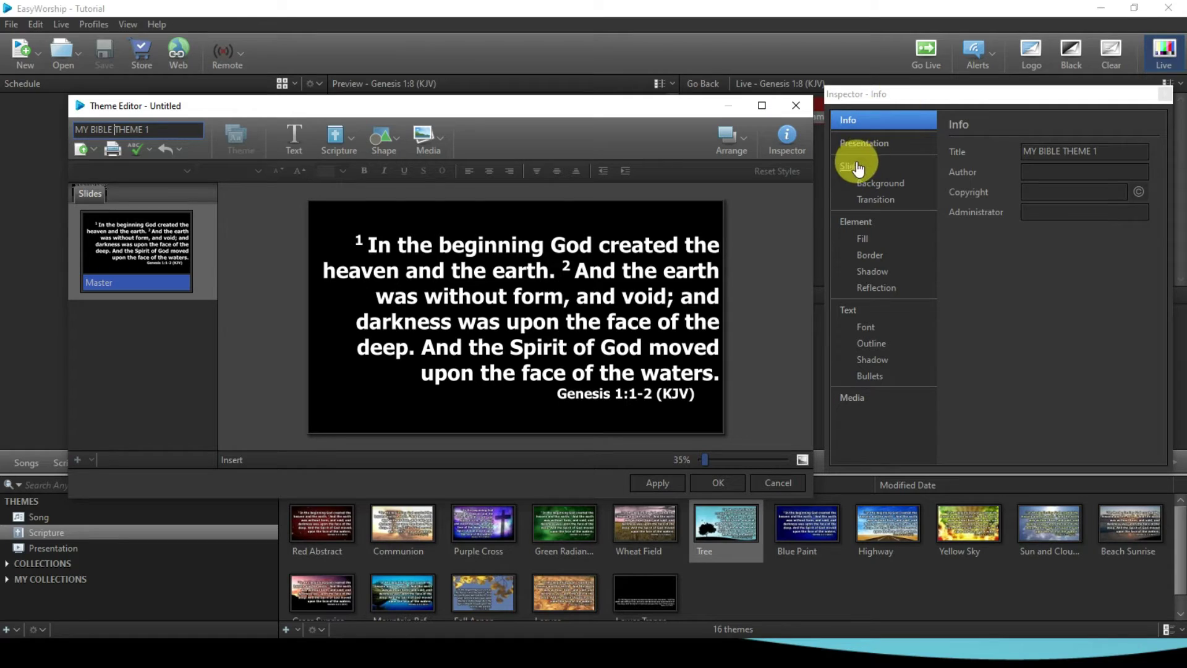
Set the theme's slide background to a Media Fill using the CAMERA 1 feed.
click(874, 181)
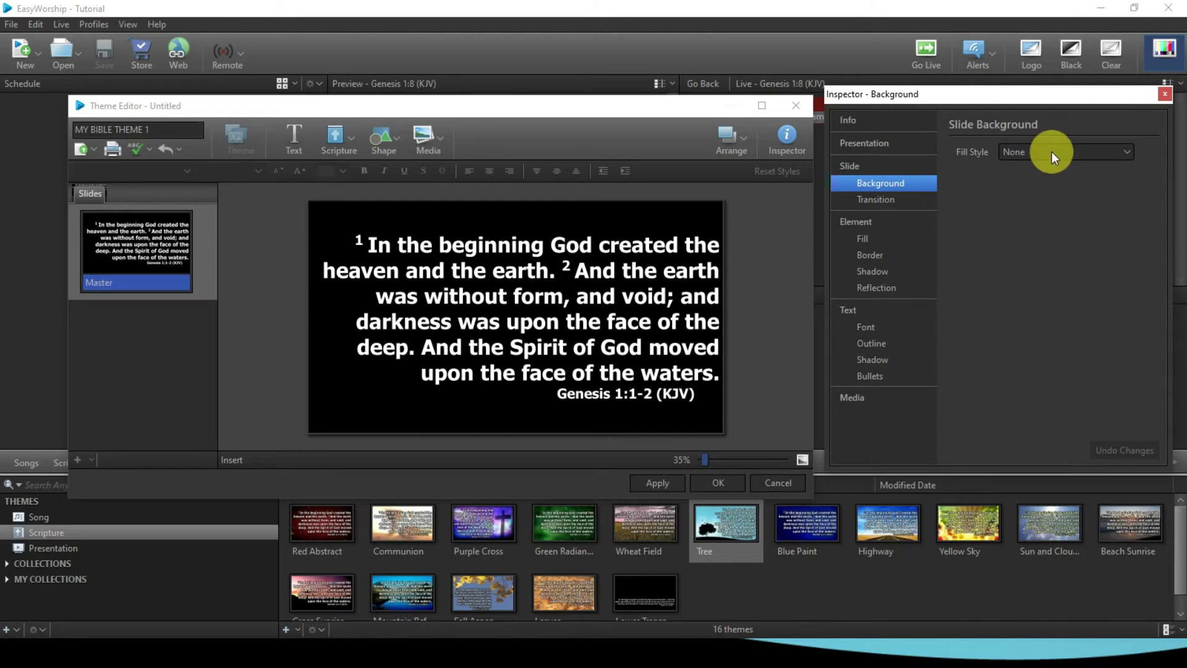
click(1094, 151)
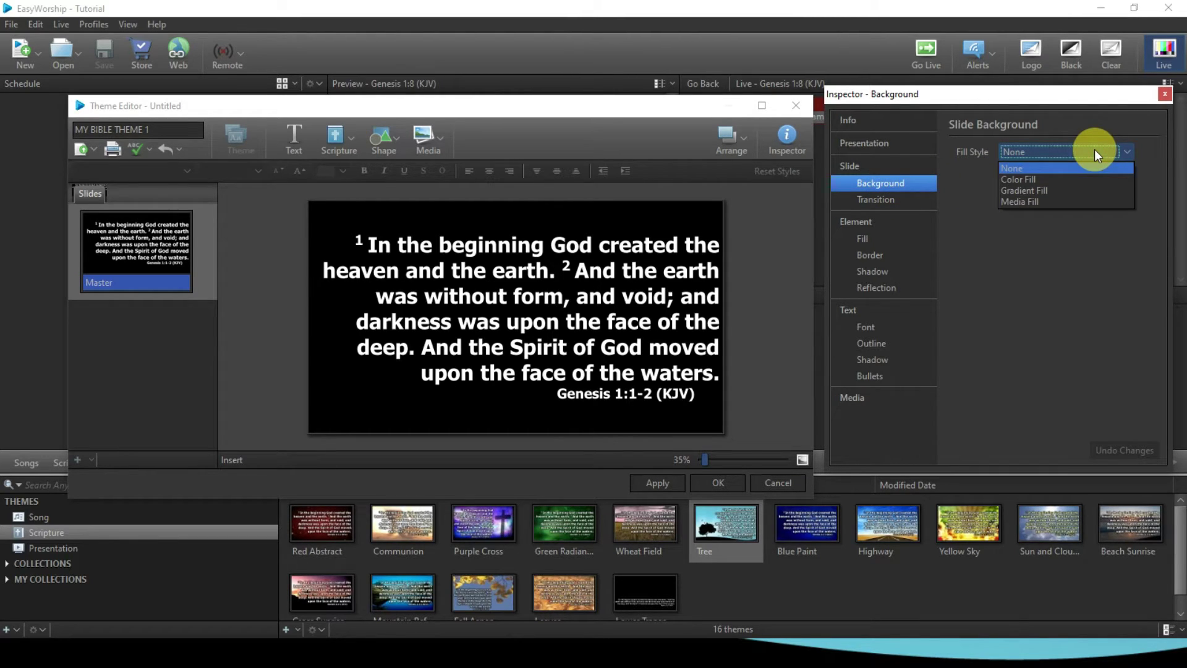
click(1045, 199)
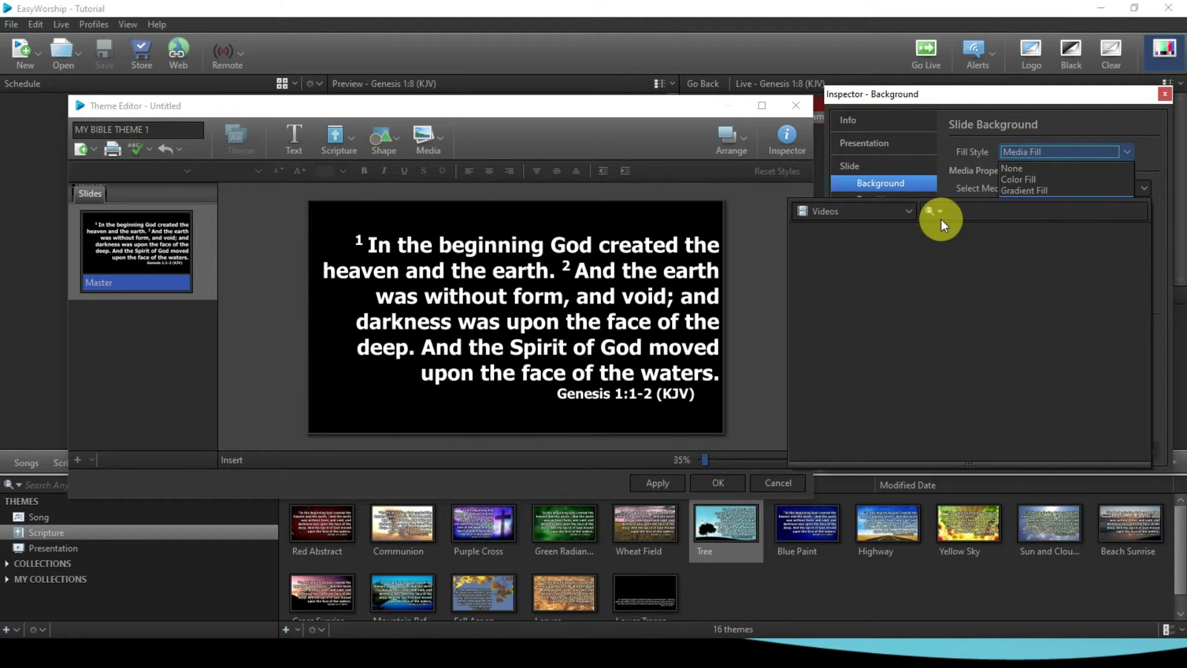
click(908, 211)
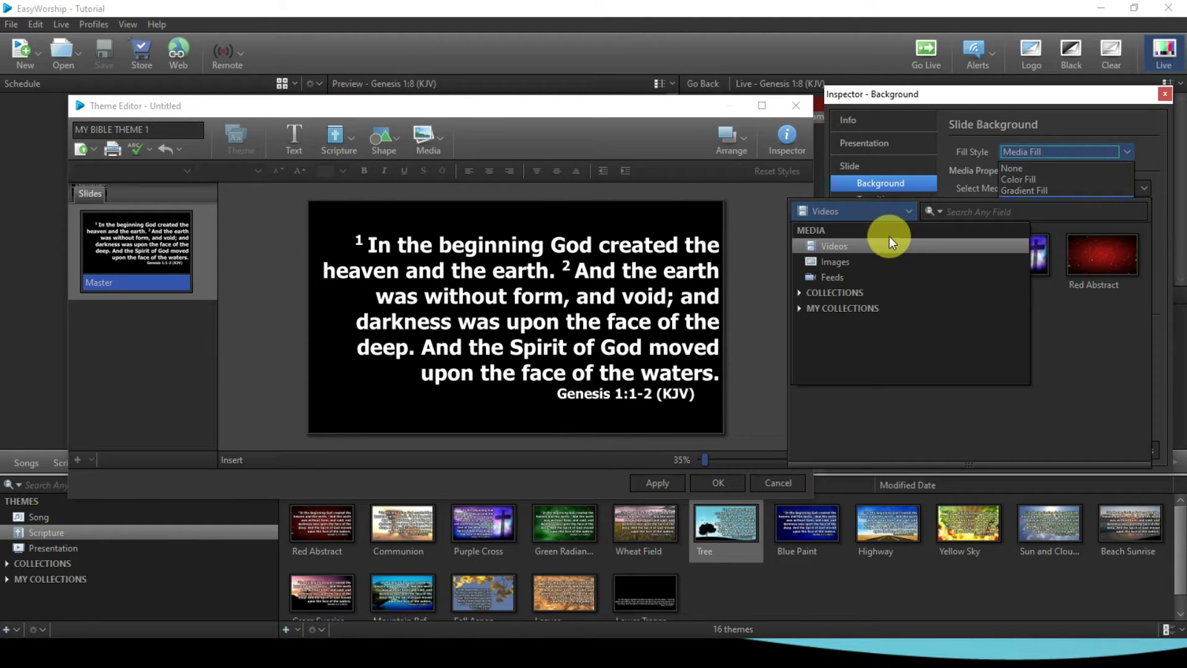
click(838, 277)
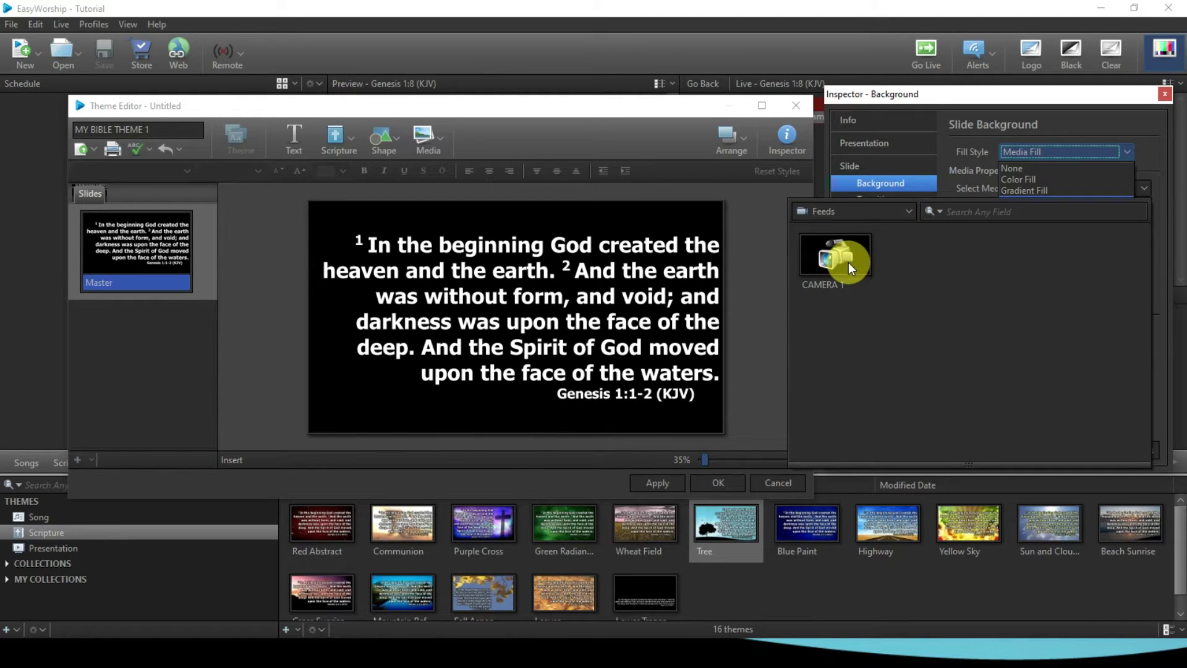
click(848, 262)
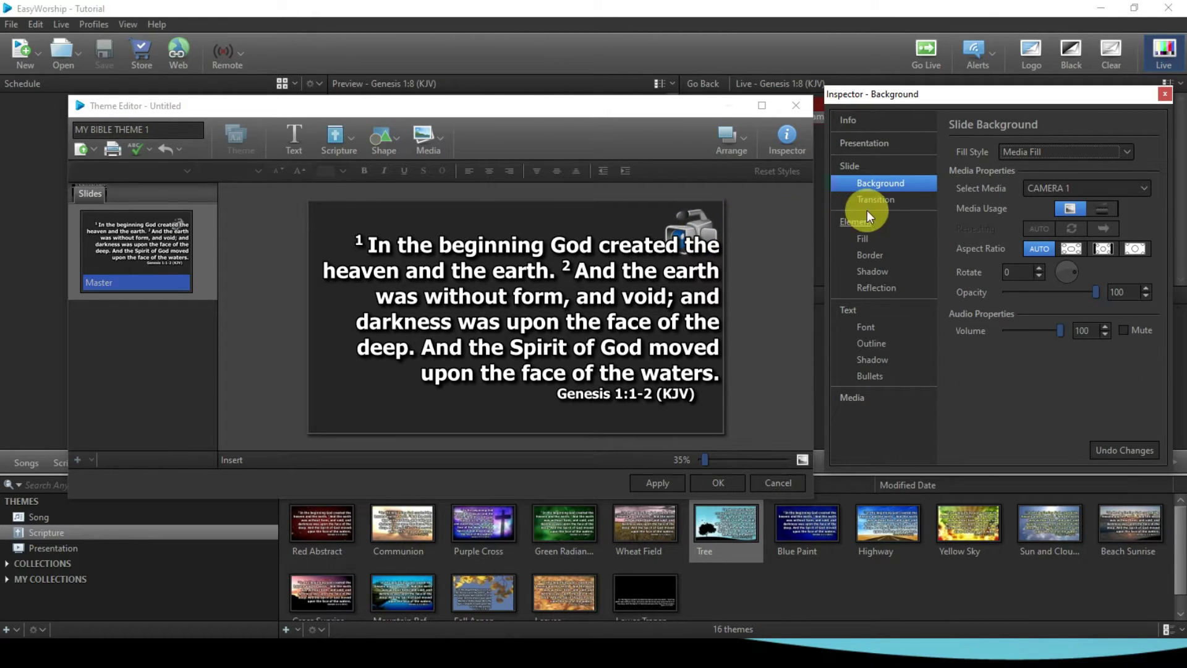
Set the theme's slide transition to Wipe.
click(890, 200)
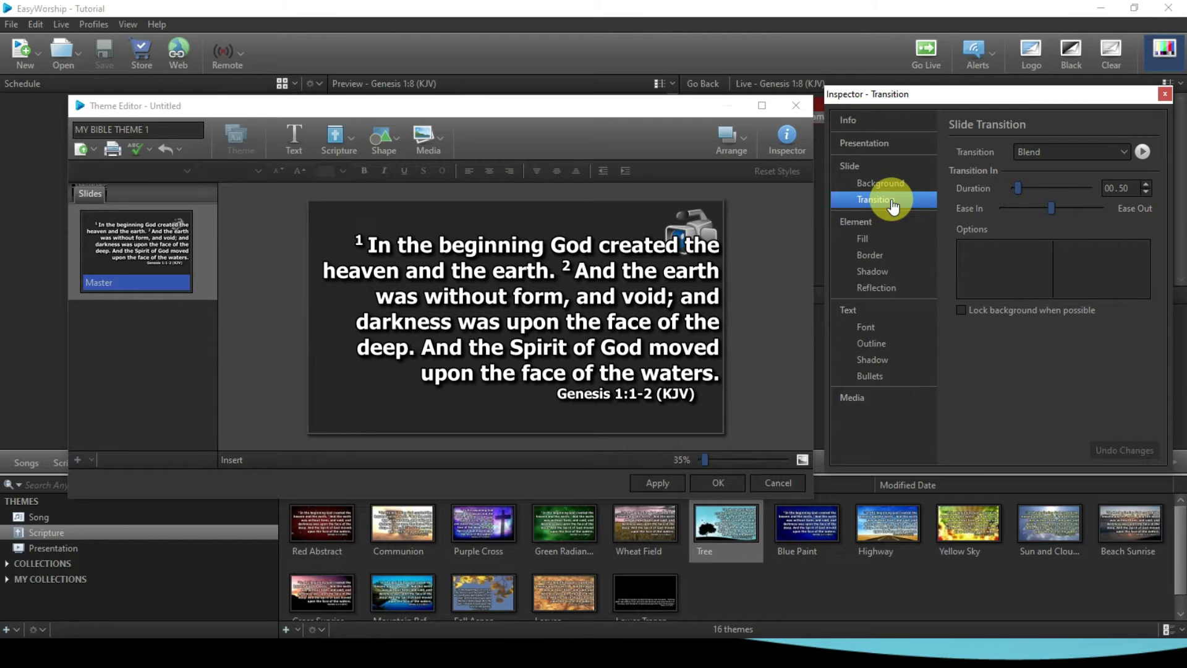
click(1104, 156)
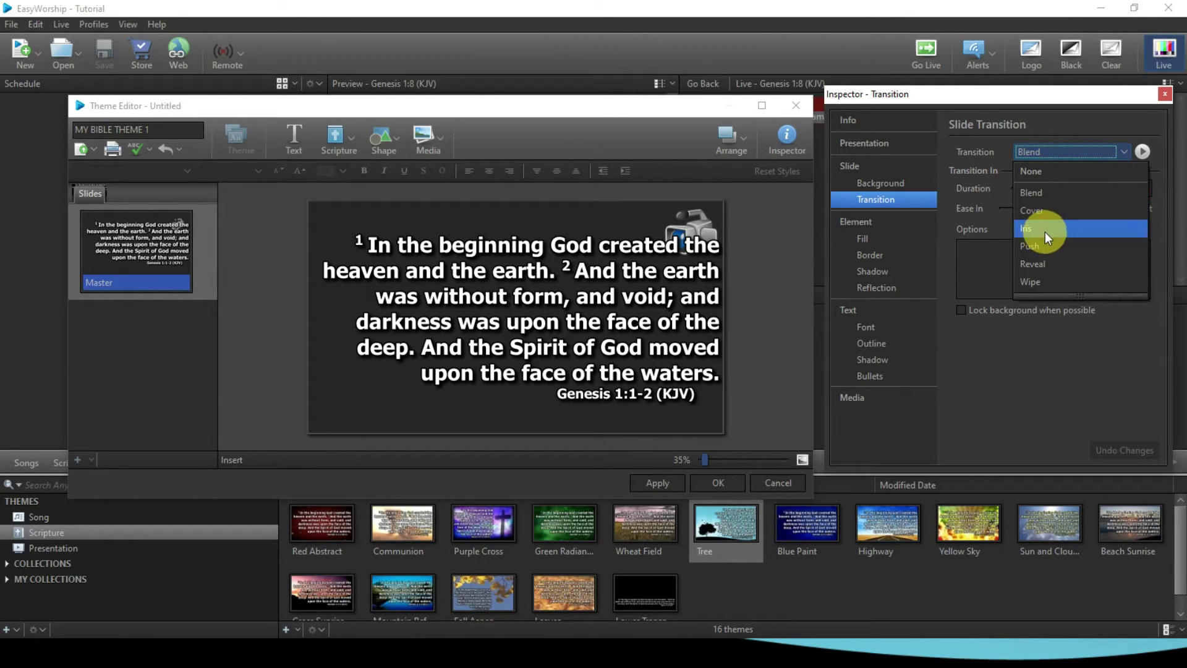
click(1044, 281)
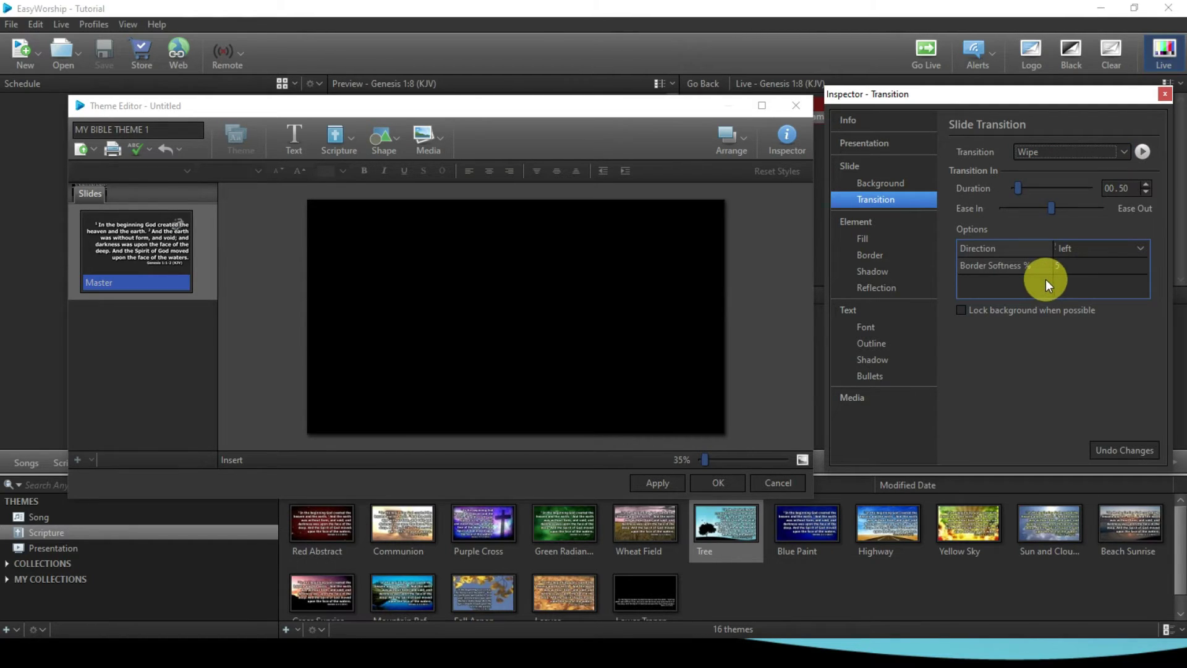
Change the theme's slide transition to Blend and apply the theme changes.
click(1119, 157)
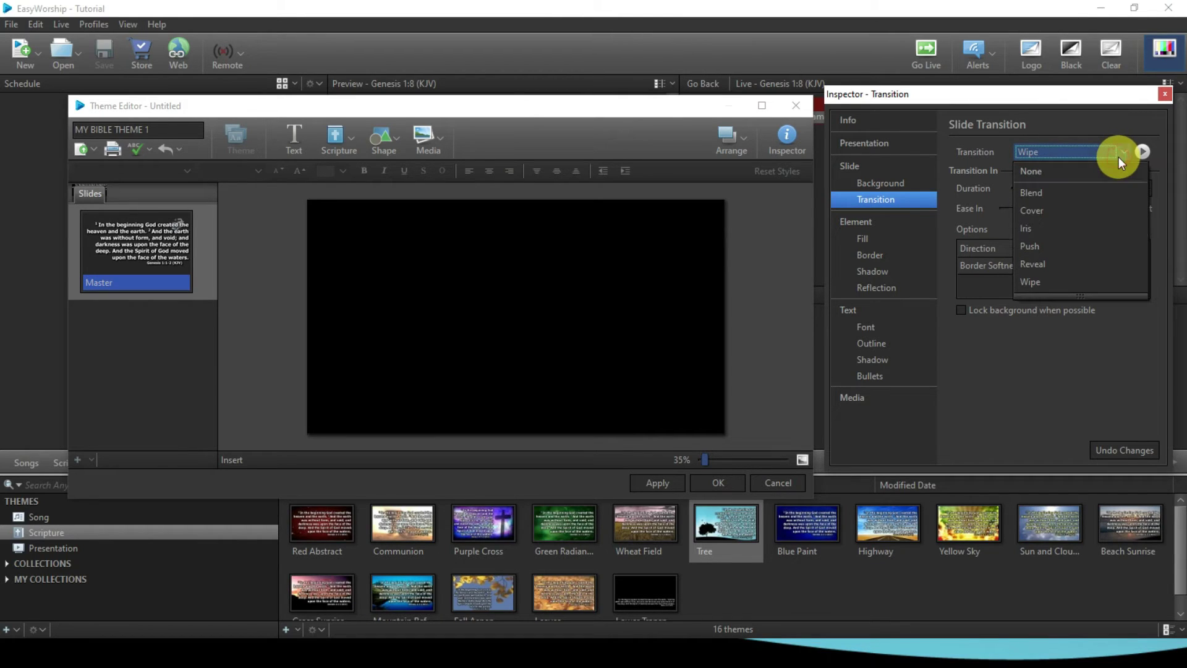
click(1056, 195)
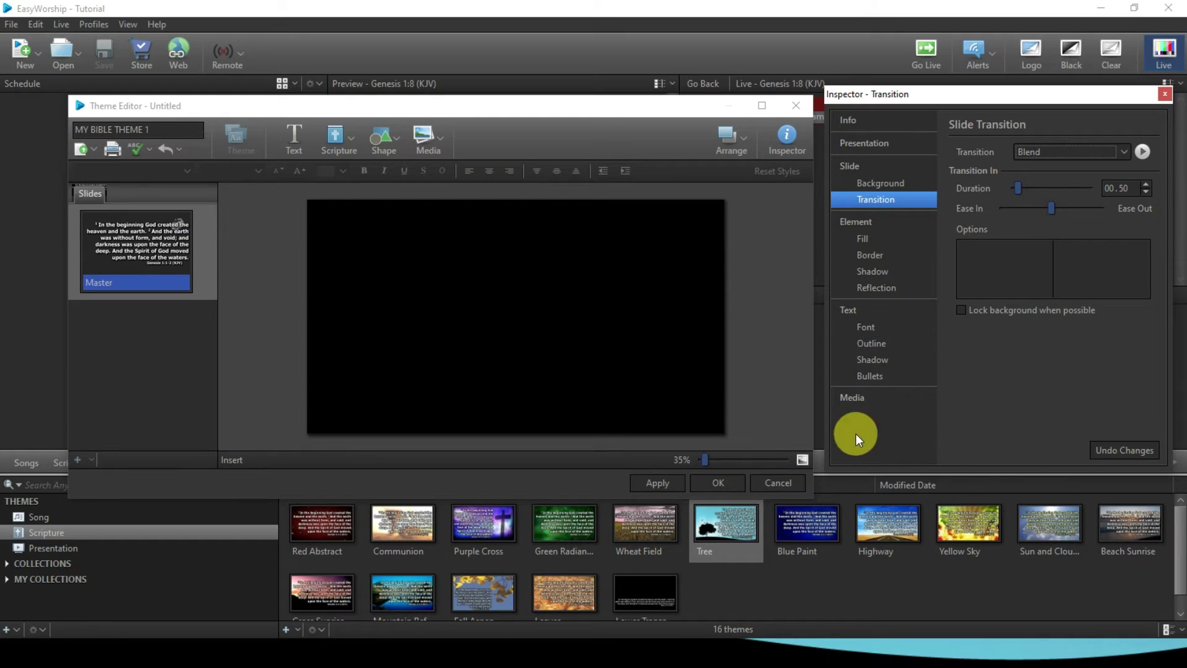
click(662, 484)
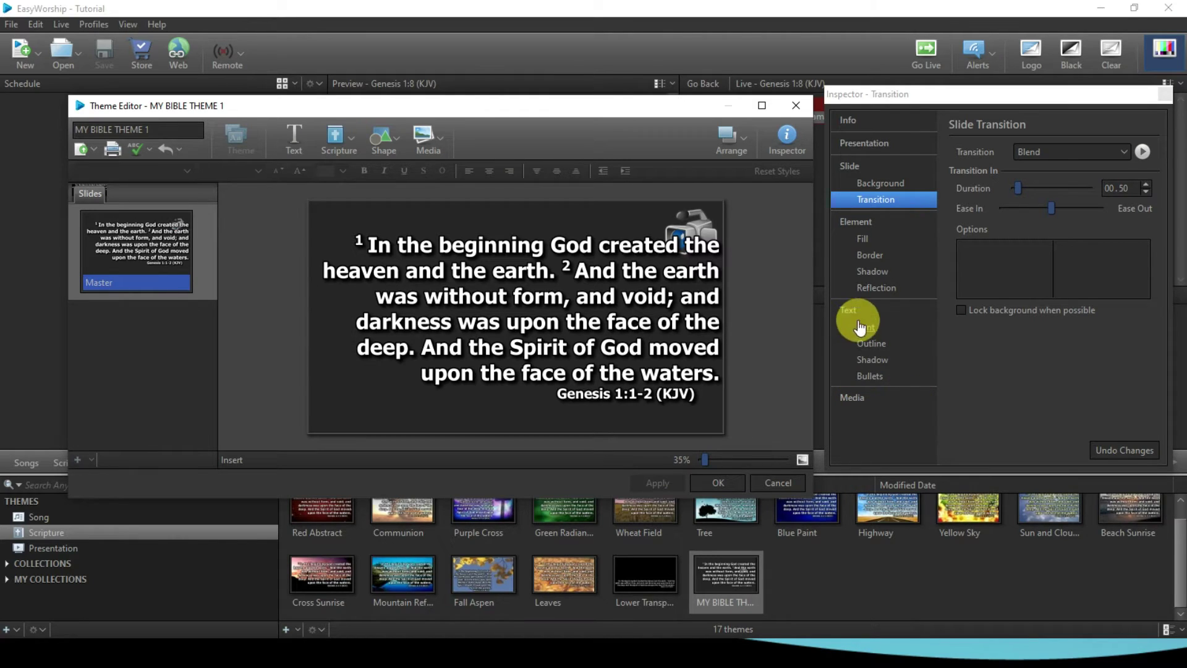
Shrink the scripture text box to a full-width strip in the lower third, leaving a small gap above the slide's bottom edge.
click(856, 224)
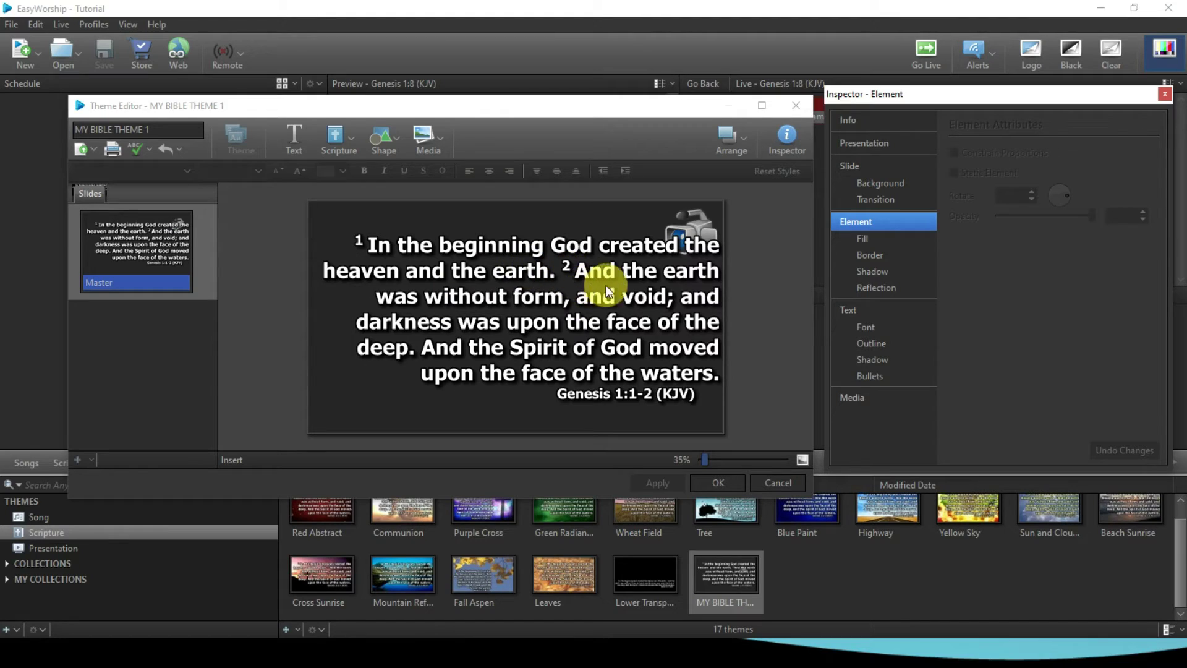
click(596, 308)
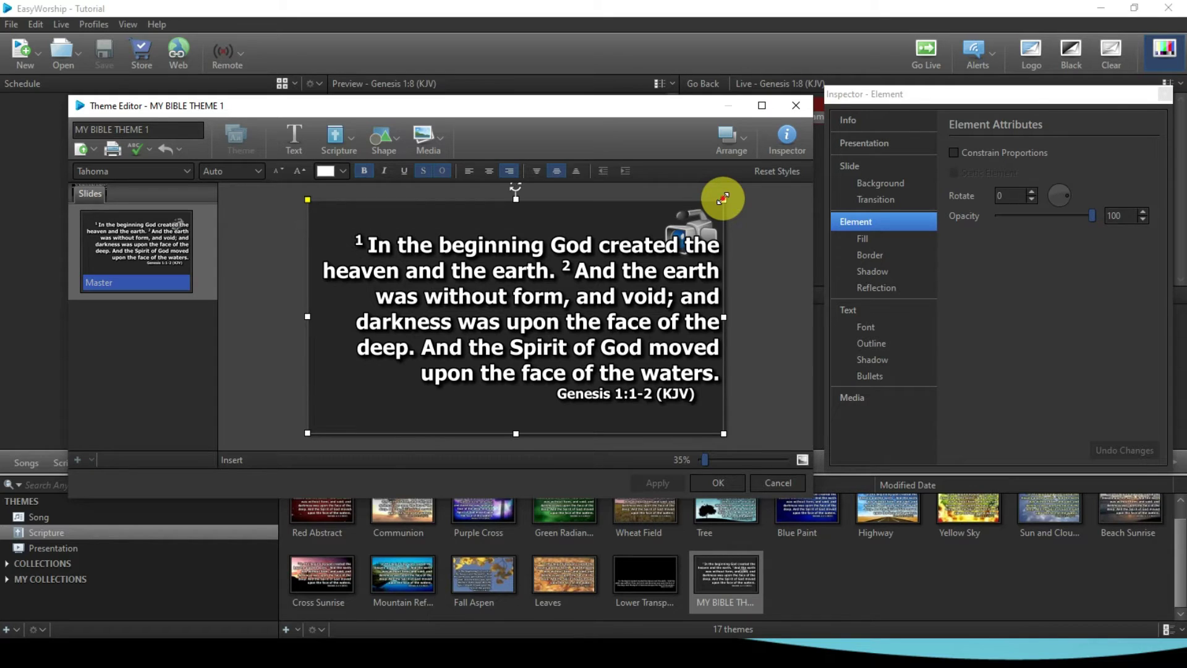
drag(722, 198, 719, 350)
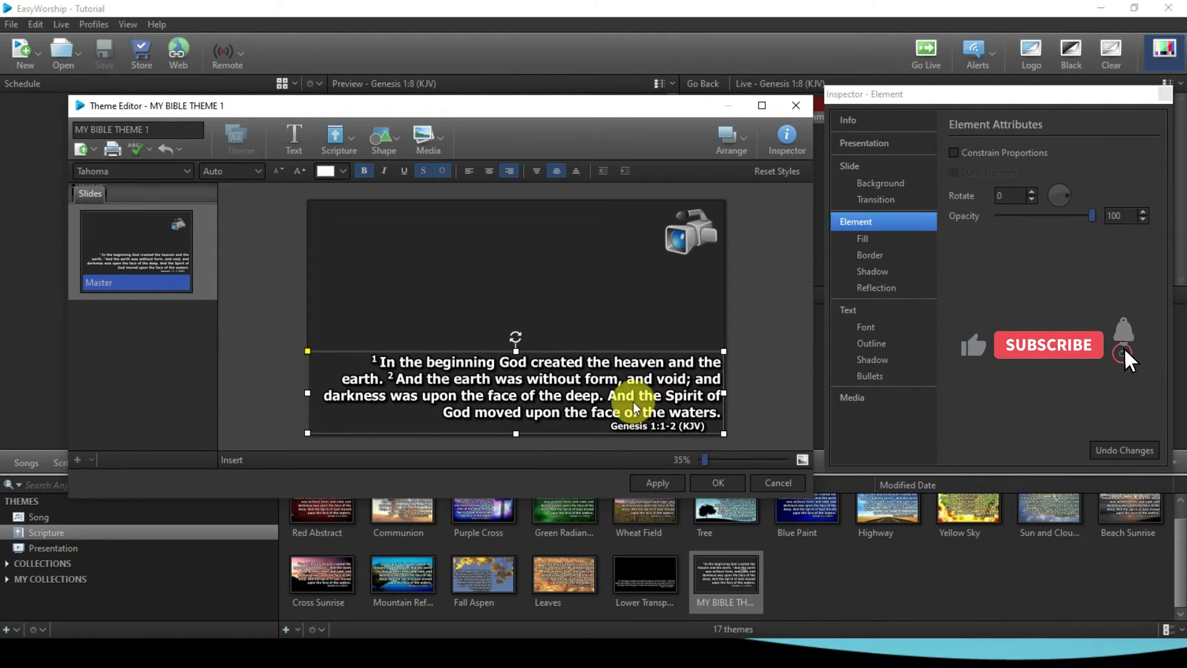
drag(632, 400, 629, 377)
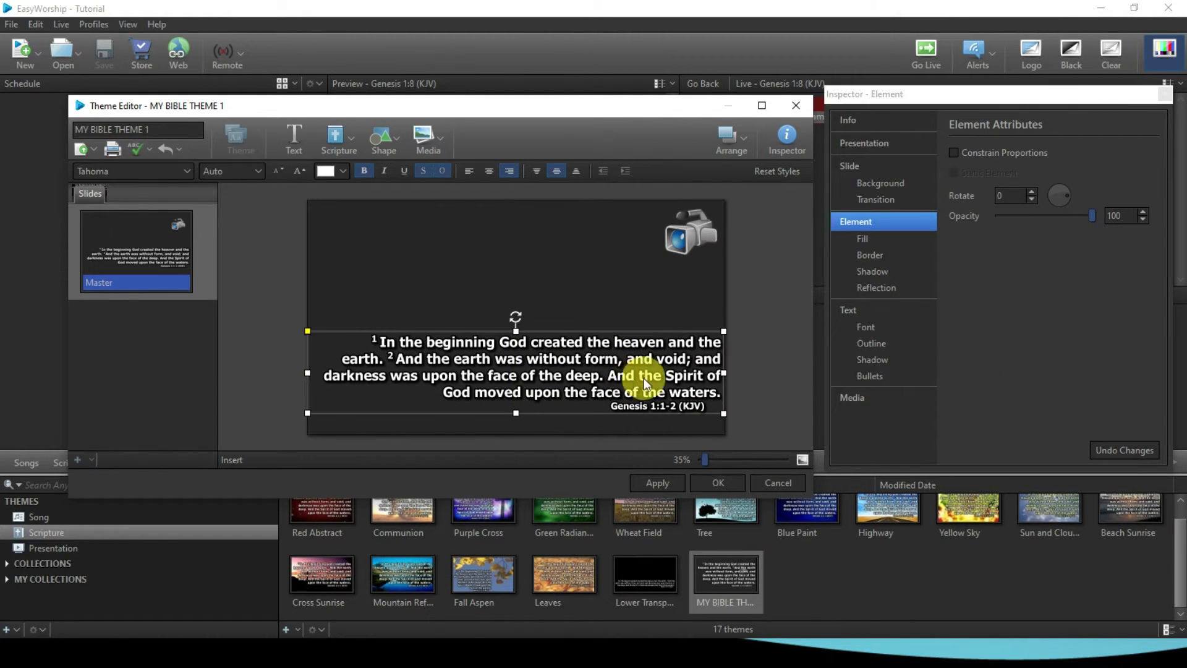
drag(722, 329, 716, 339)
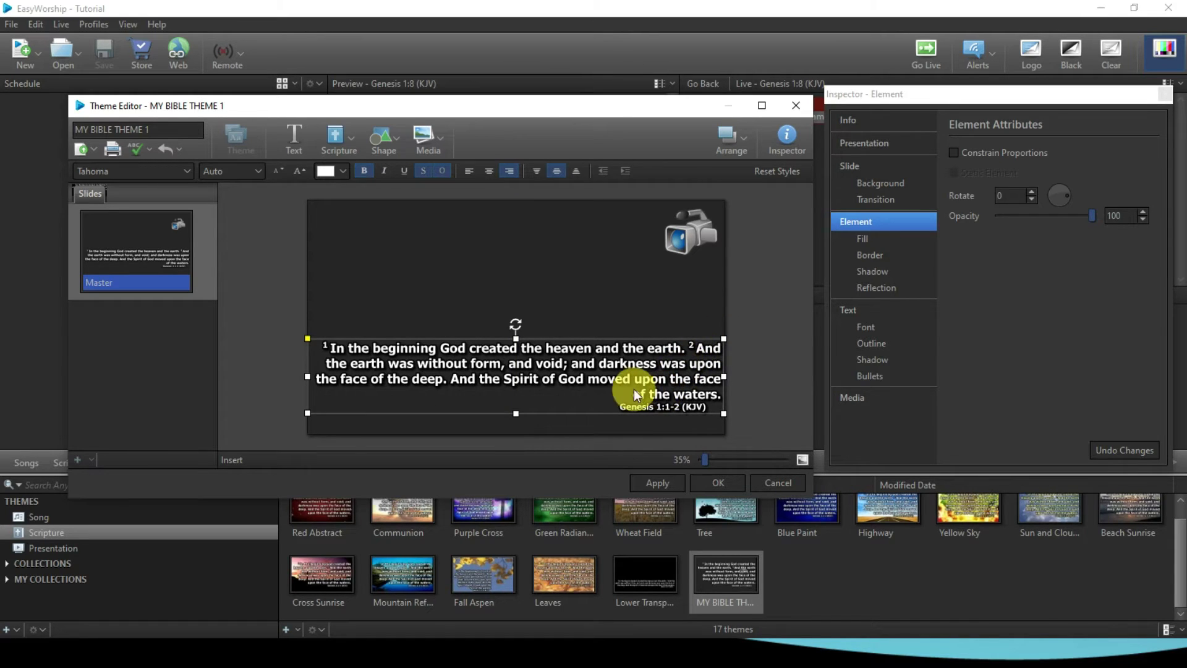
Center the verse text and left-align the scripture reference below it, applying the changes to the theme.
click(577, 373)
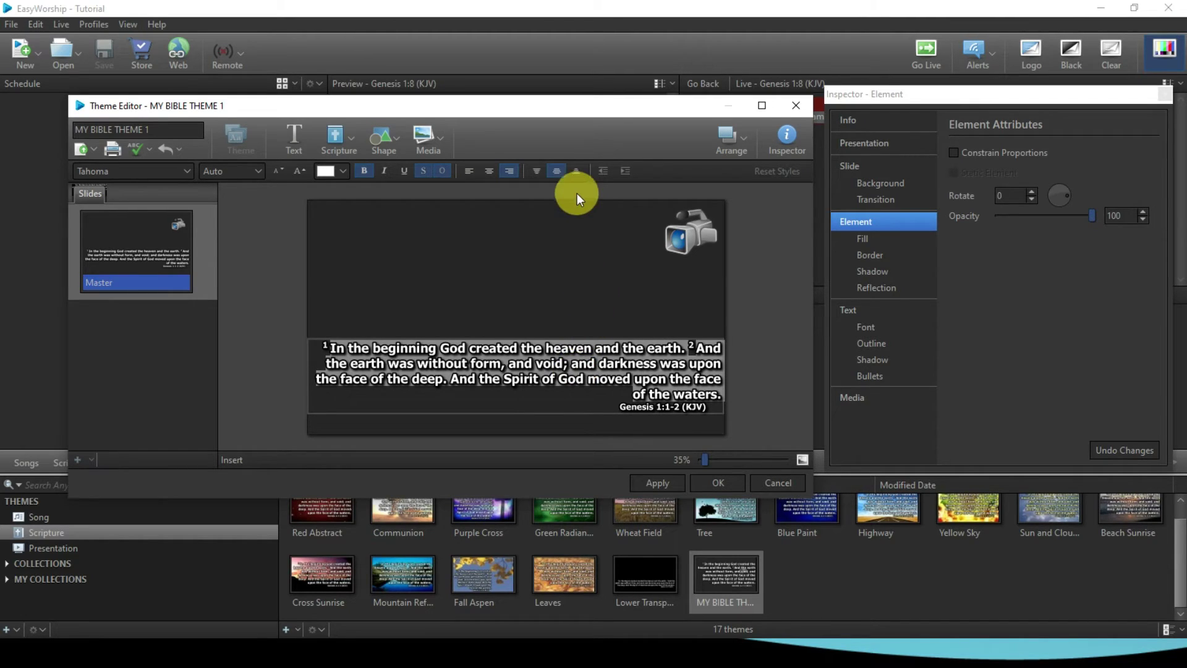
click(493, 172)
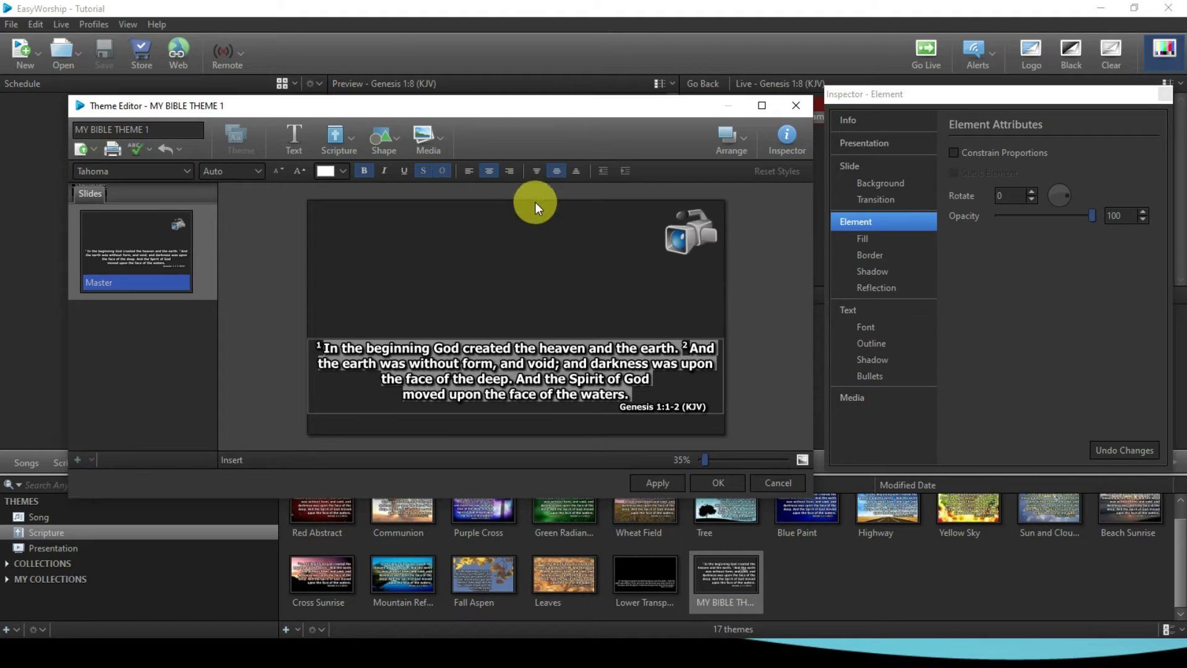
click(645, 403)
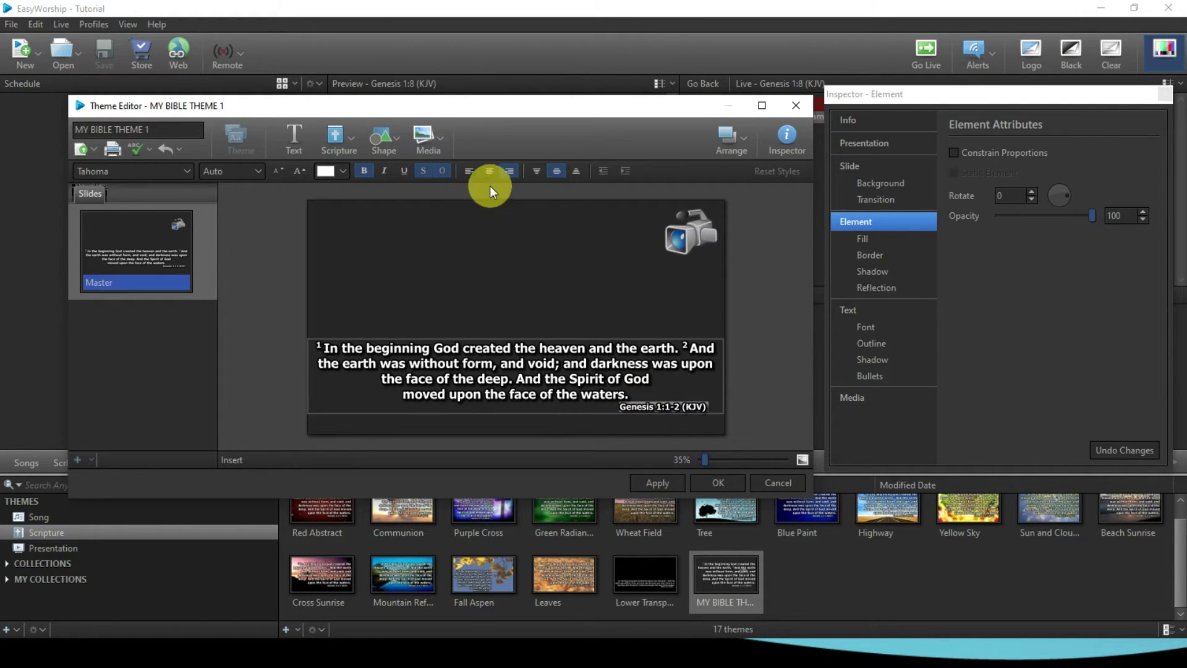
click(469, 171)
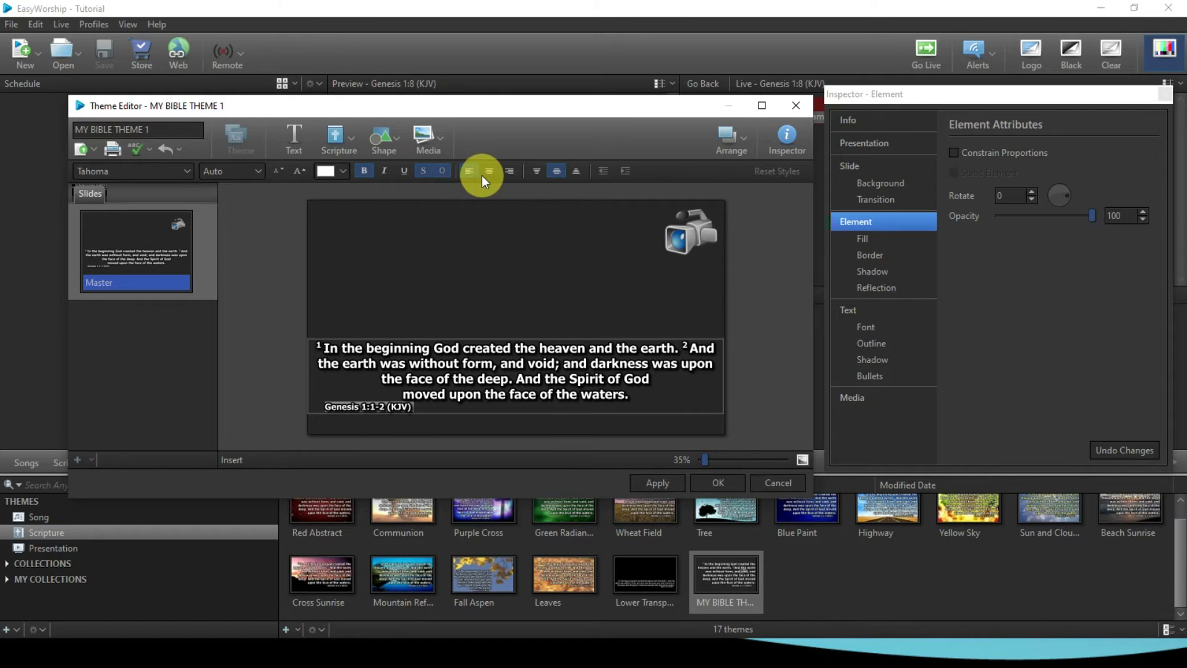
click(489, 172)
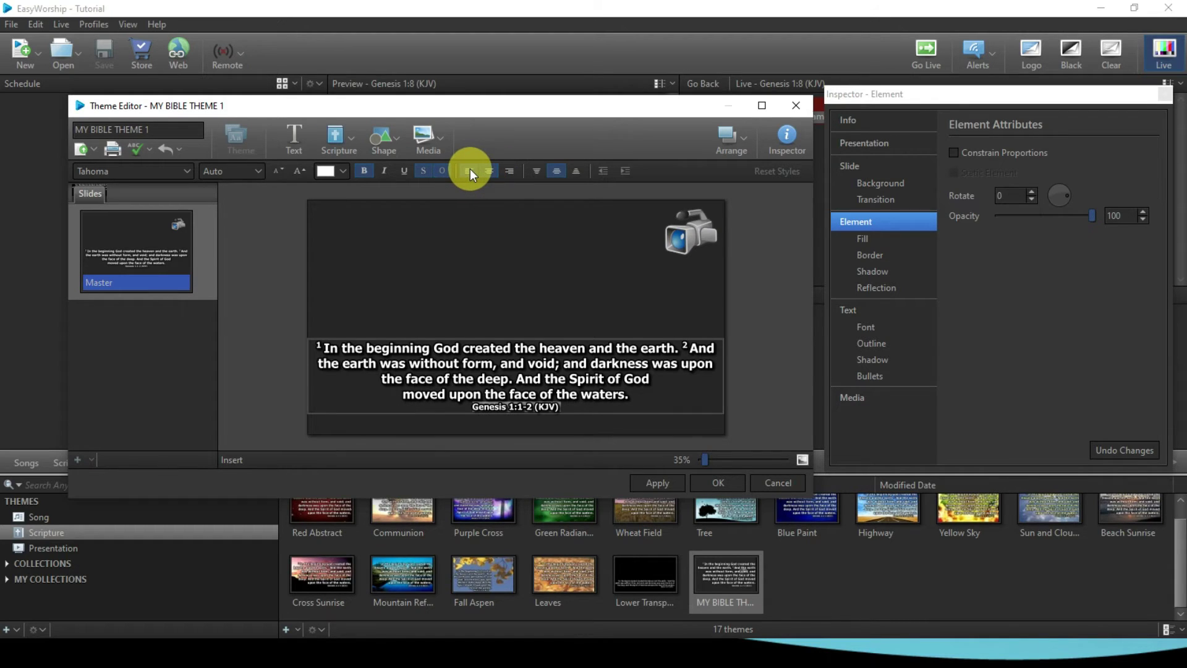
click(470, 170)
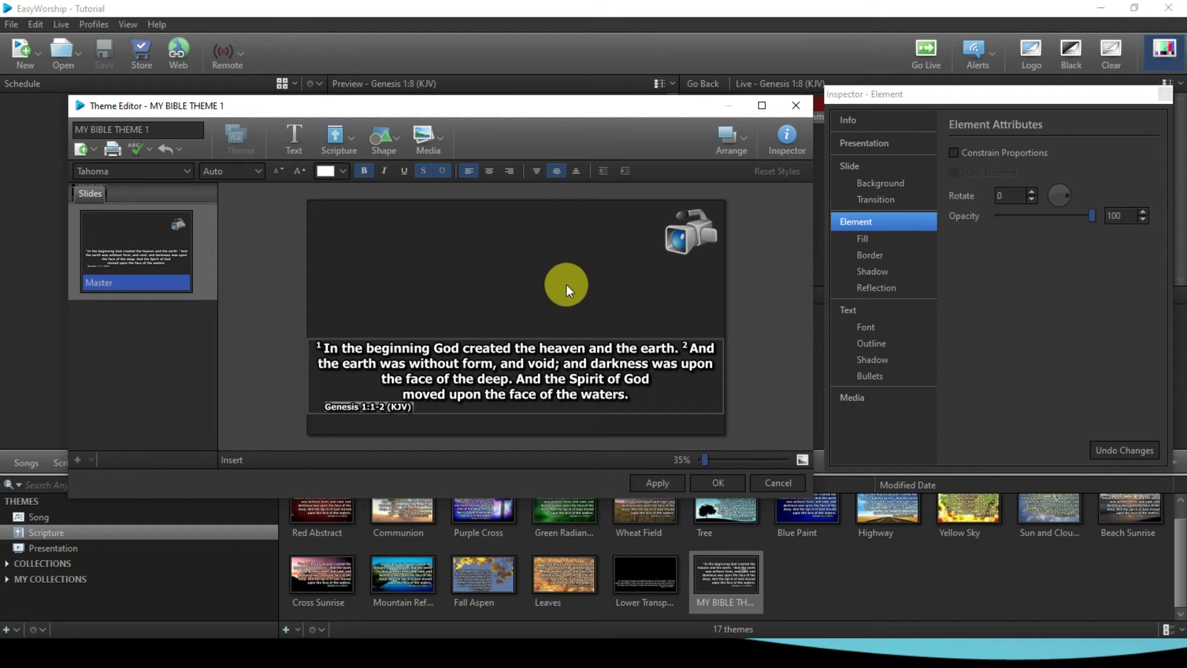
click(658, 482)
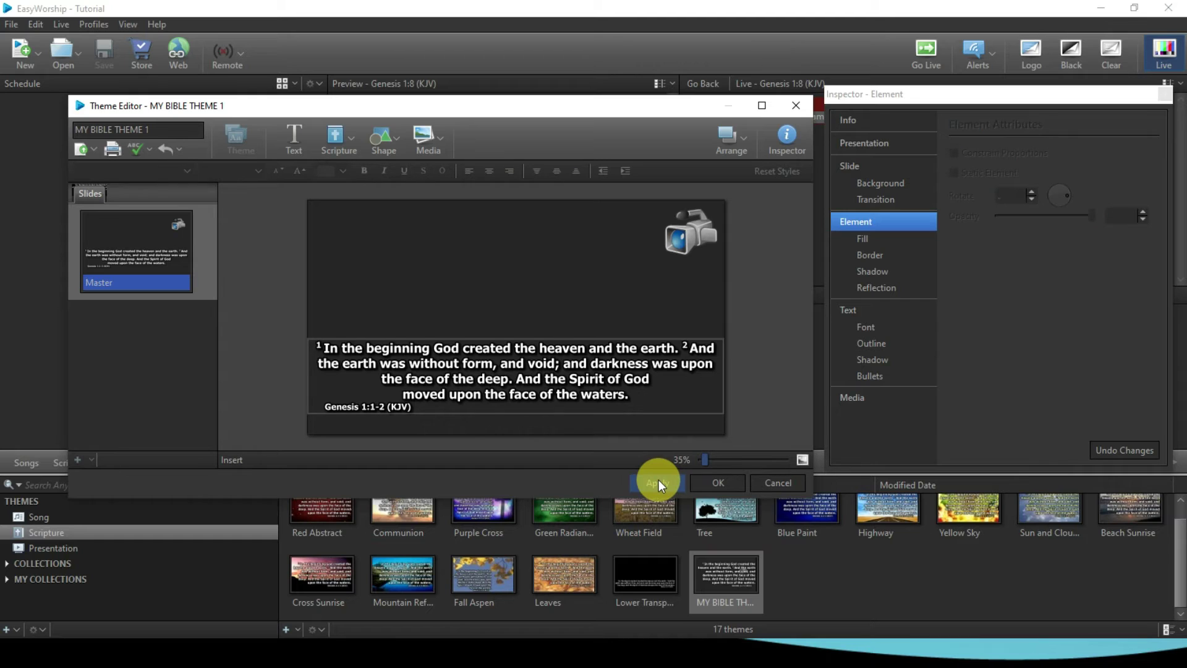
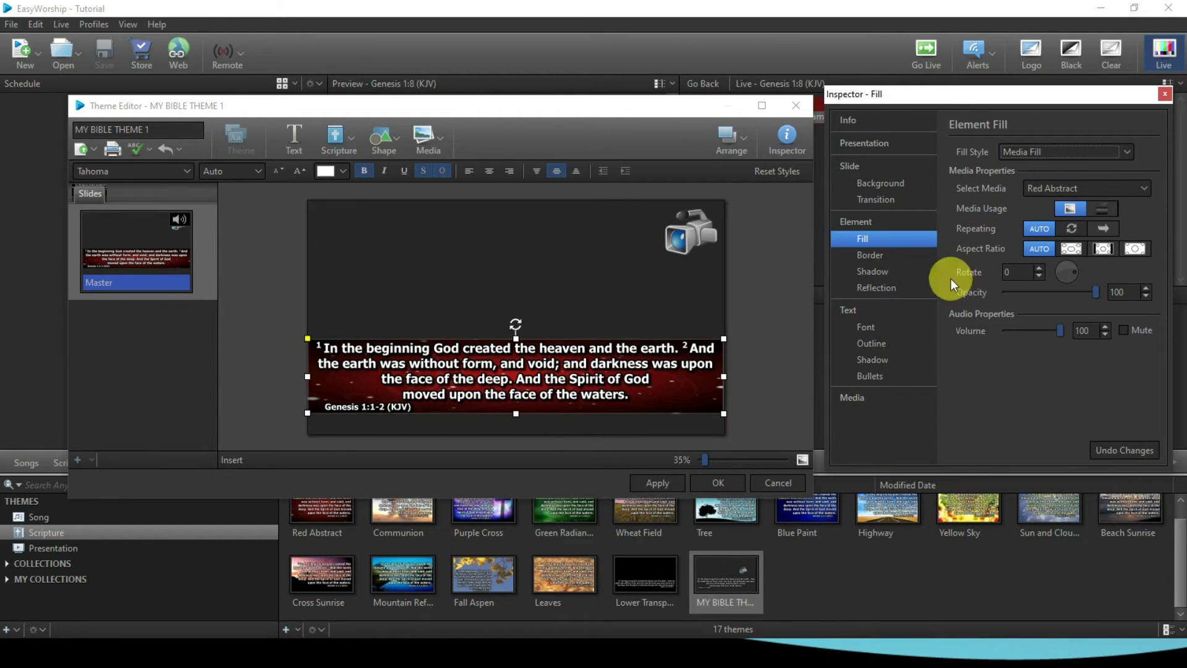
click(1071, 152)
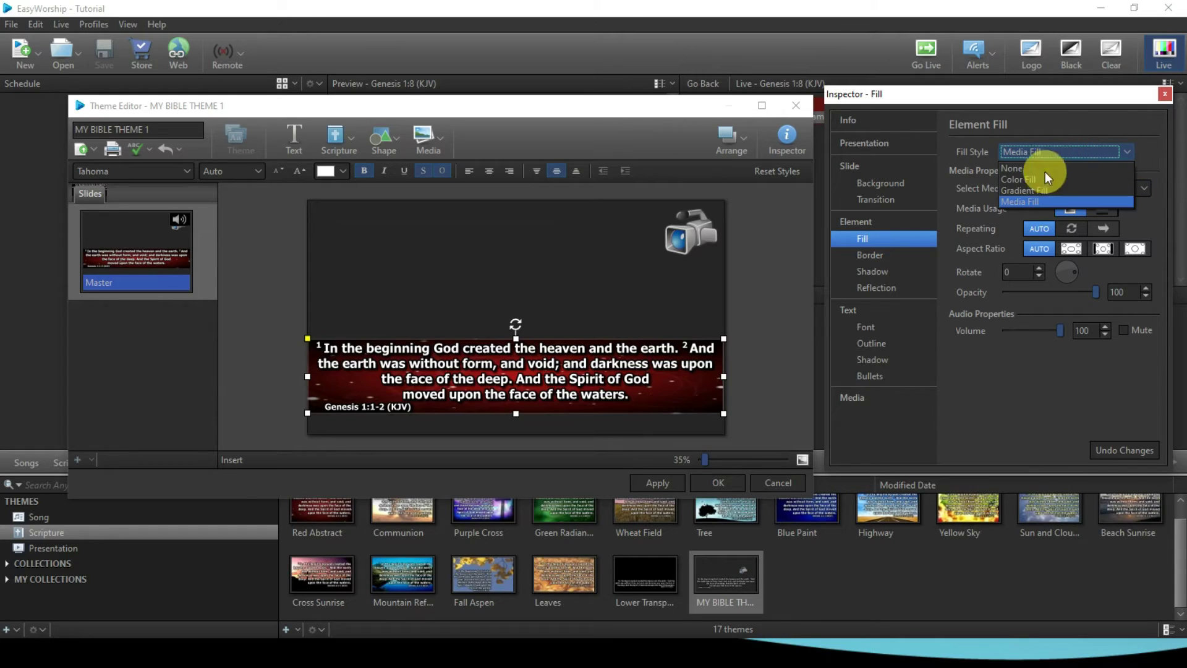
click(1038, 201)
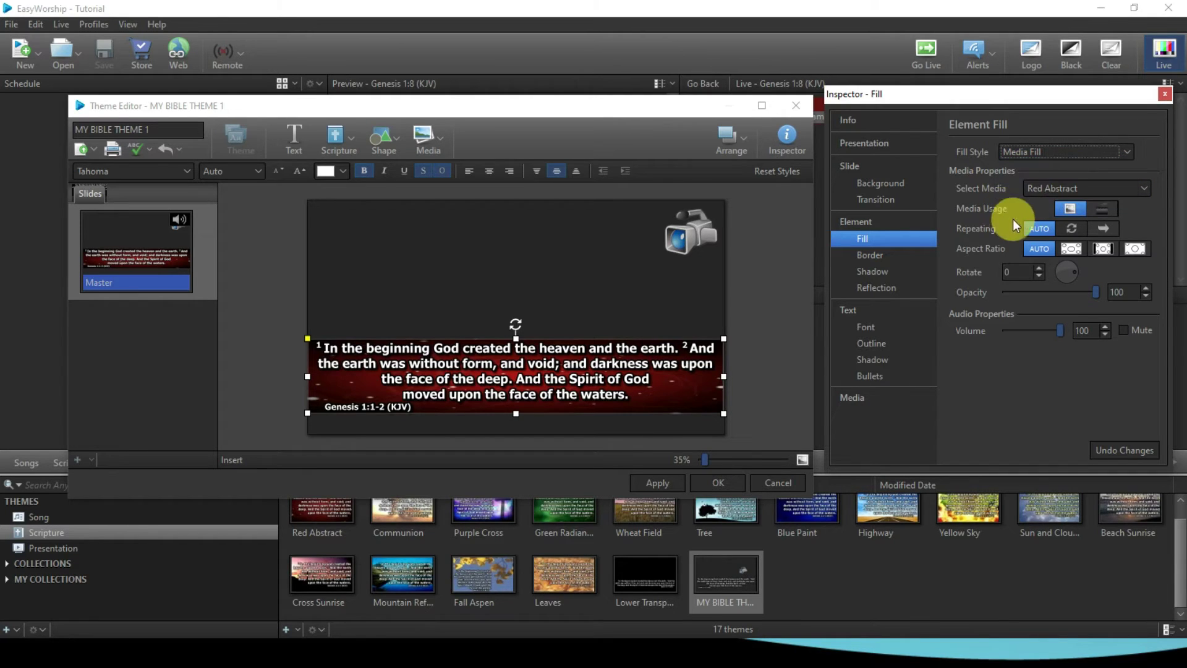
click(1083, 185)
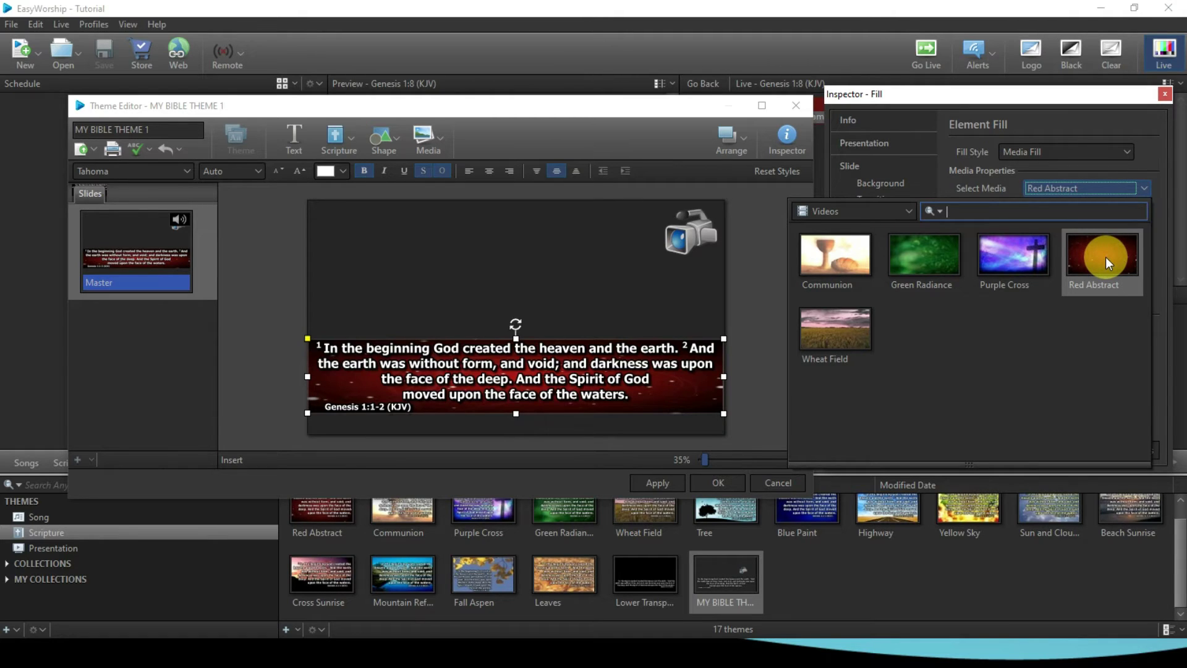
click(1097, 189)
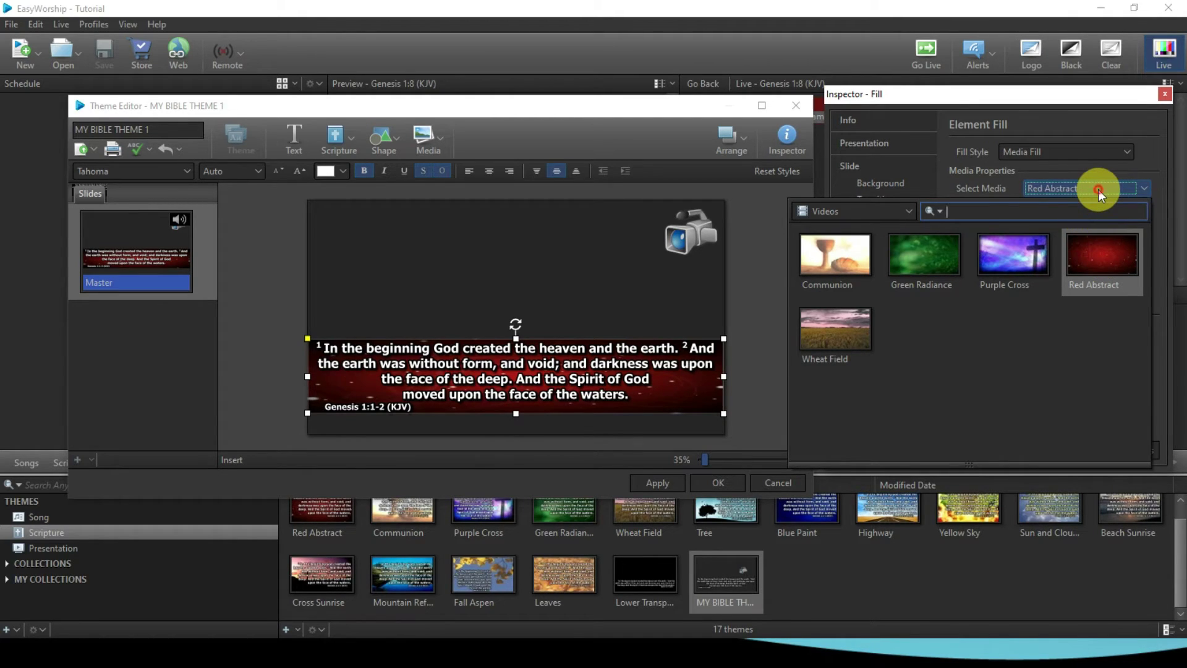
Give the scripture text box a black Color Fill with 30 opacity.
click(1095, 148)
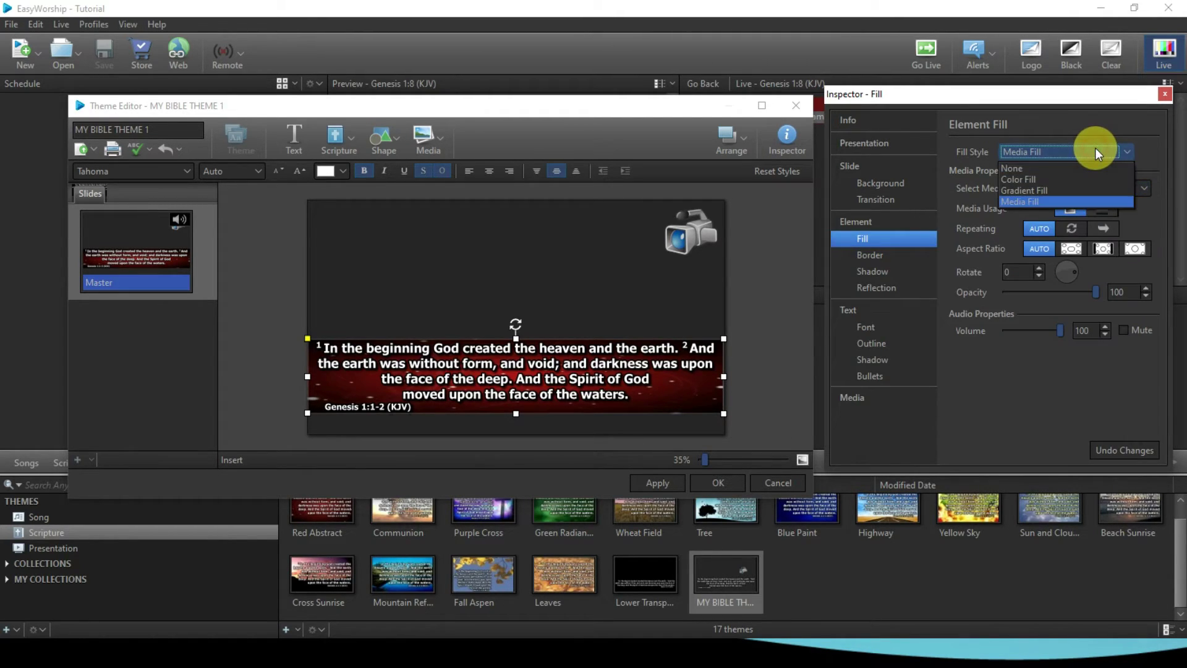
click(1046, 179)
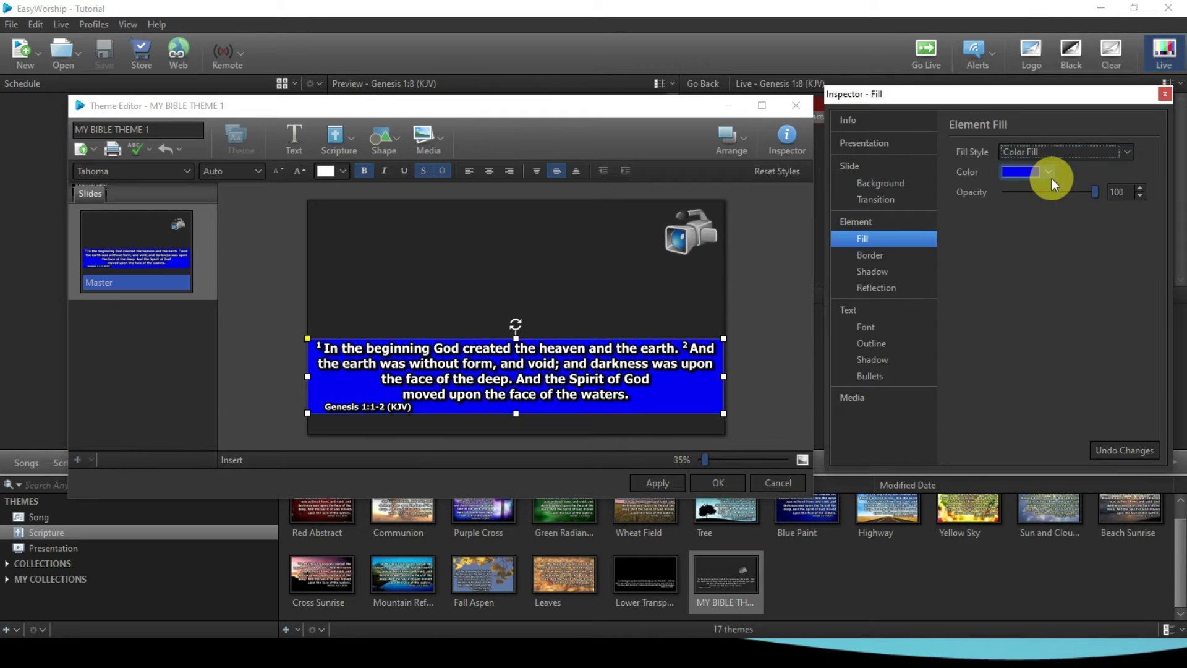
click(1051, 170)
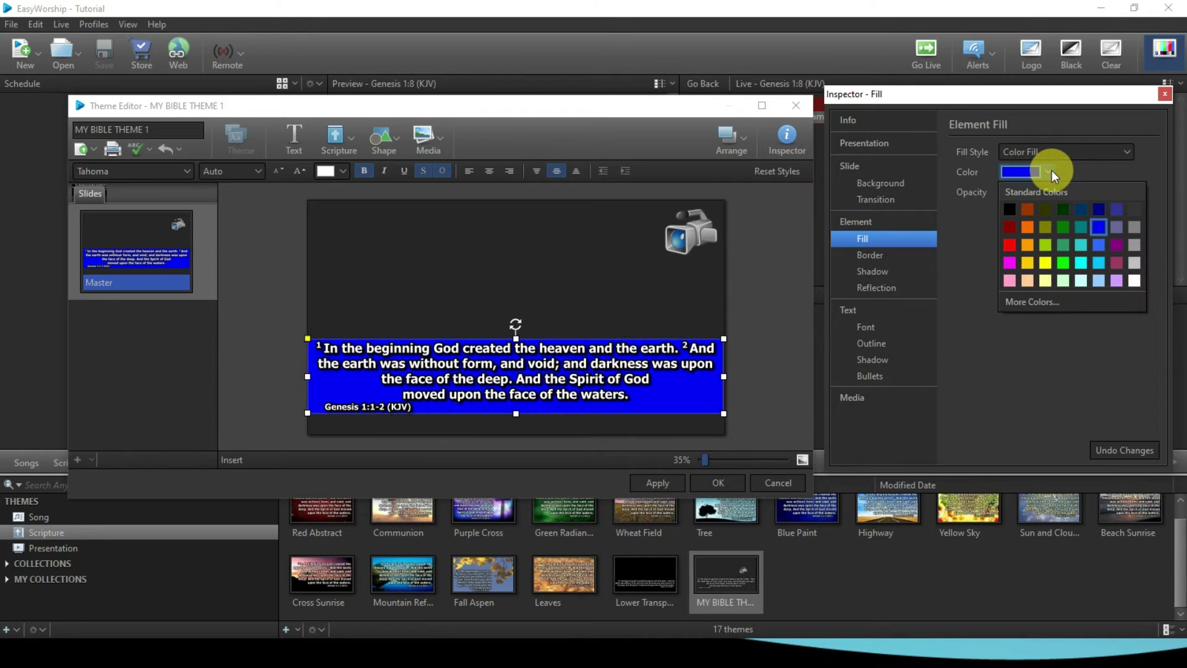
click(1013, 209)
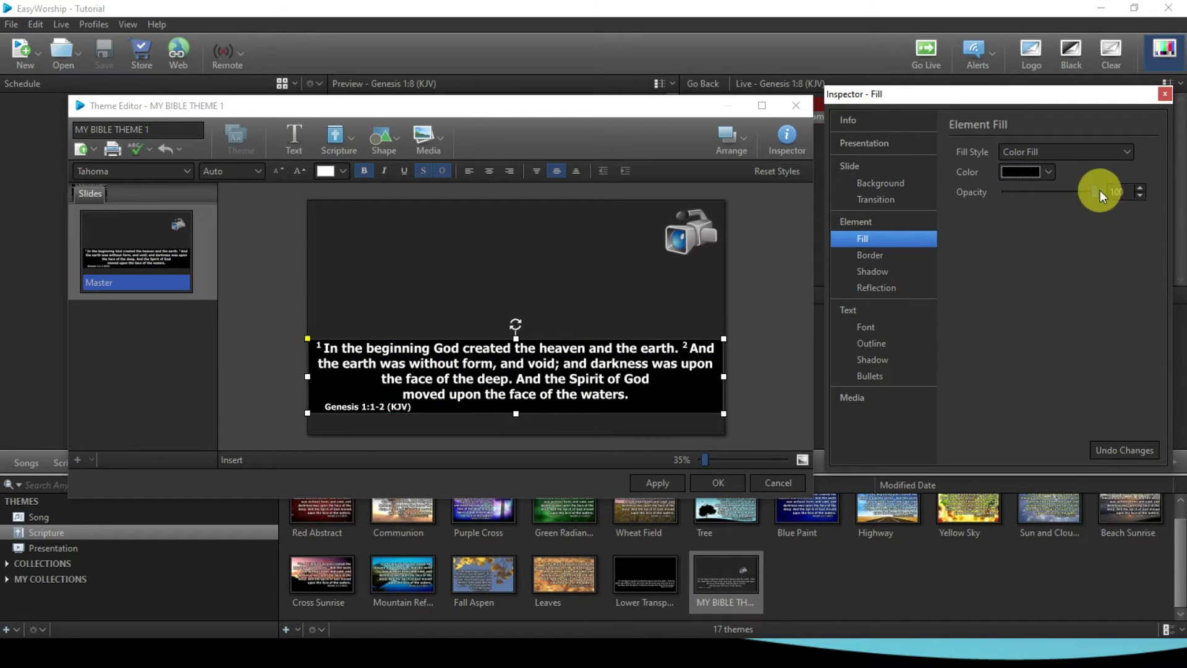
drag(1093, 192, 1034, 196)
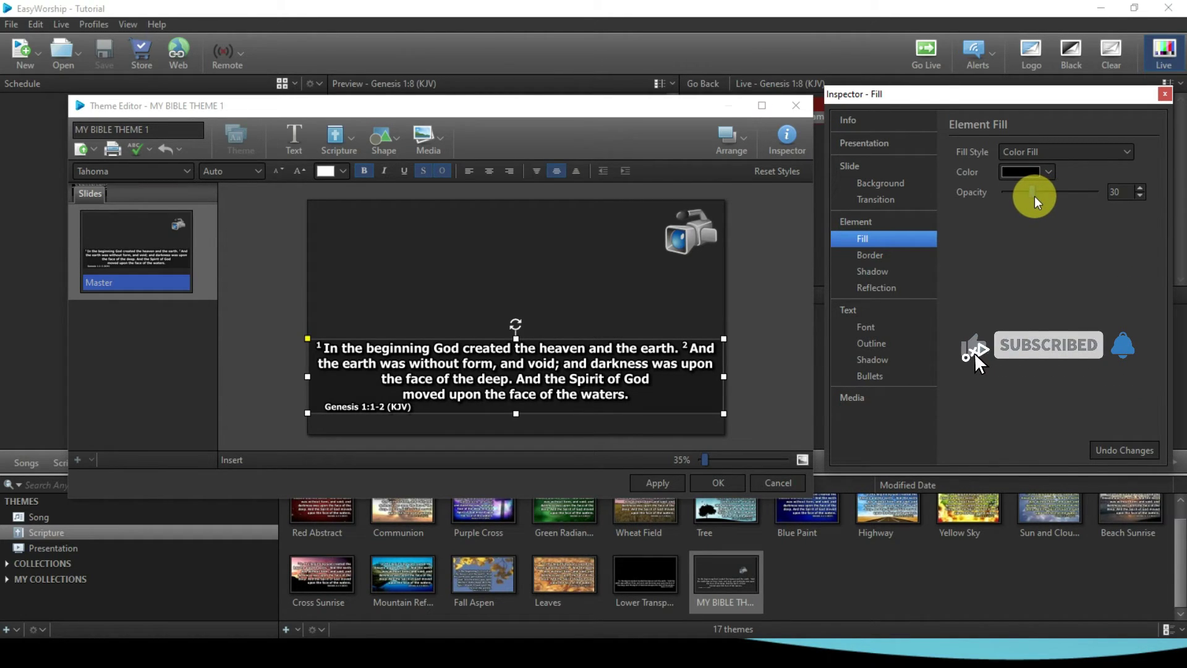
Enable a border on the scripture text box, coloured golden yellow with a size of 5.
click(871, 255)
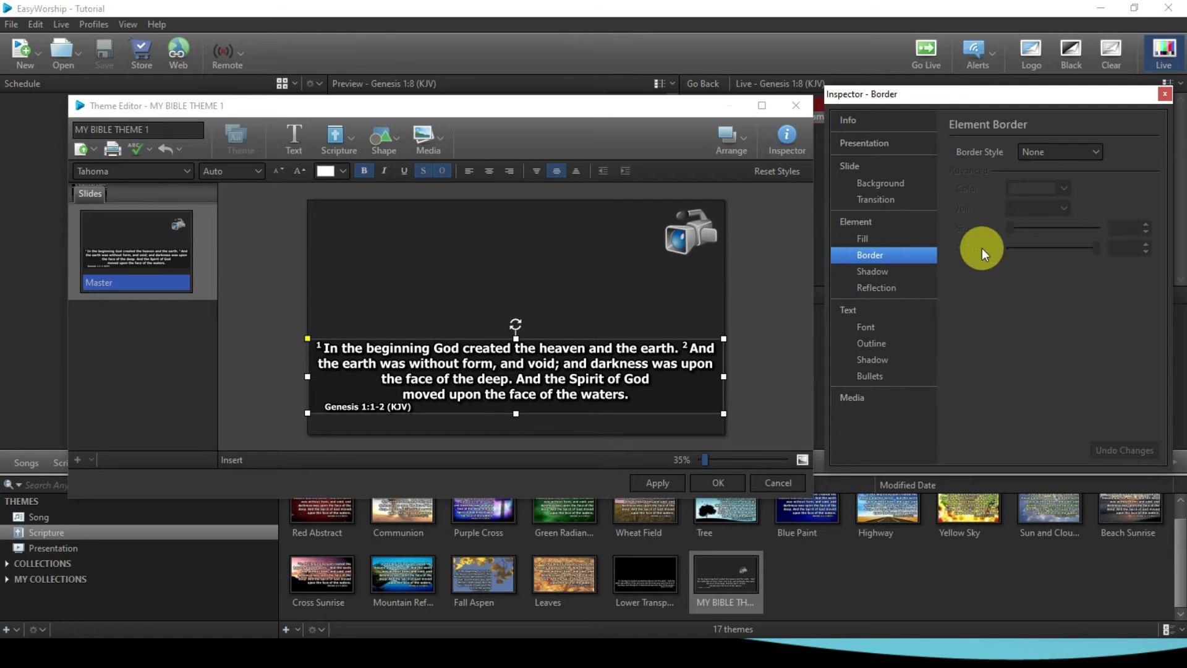
click(1072, 154)
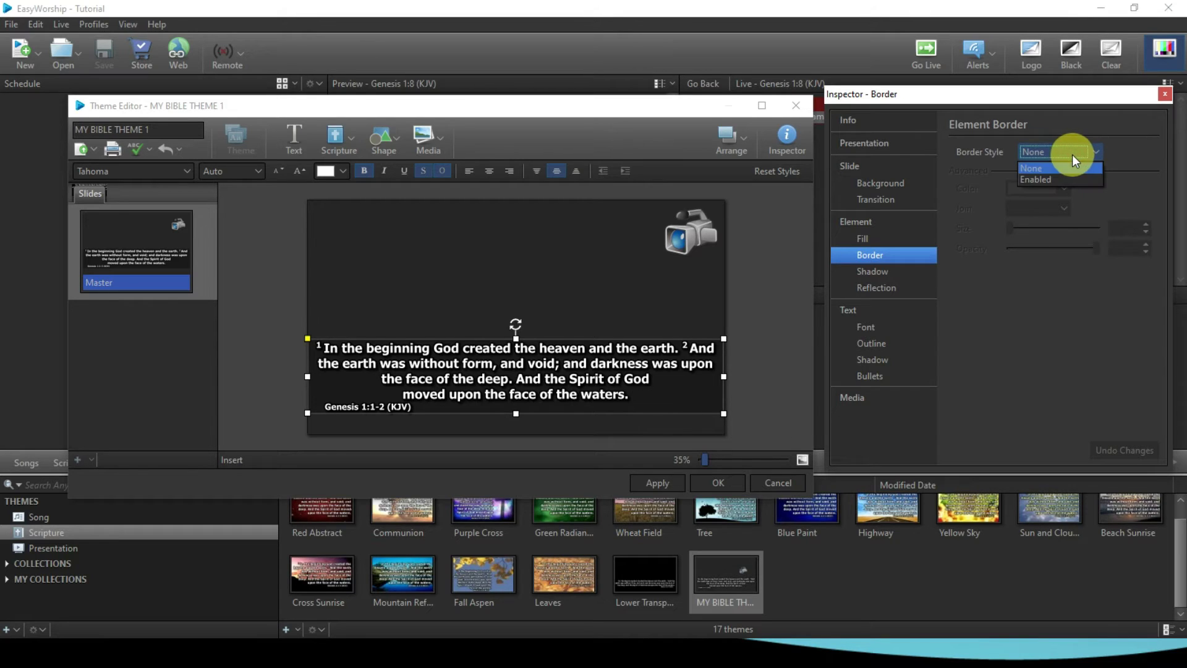
click(1046, 179)
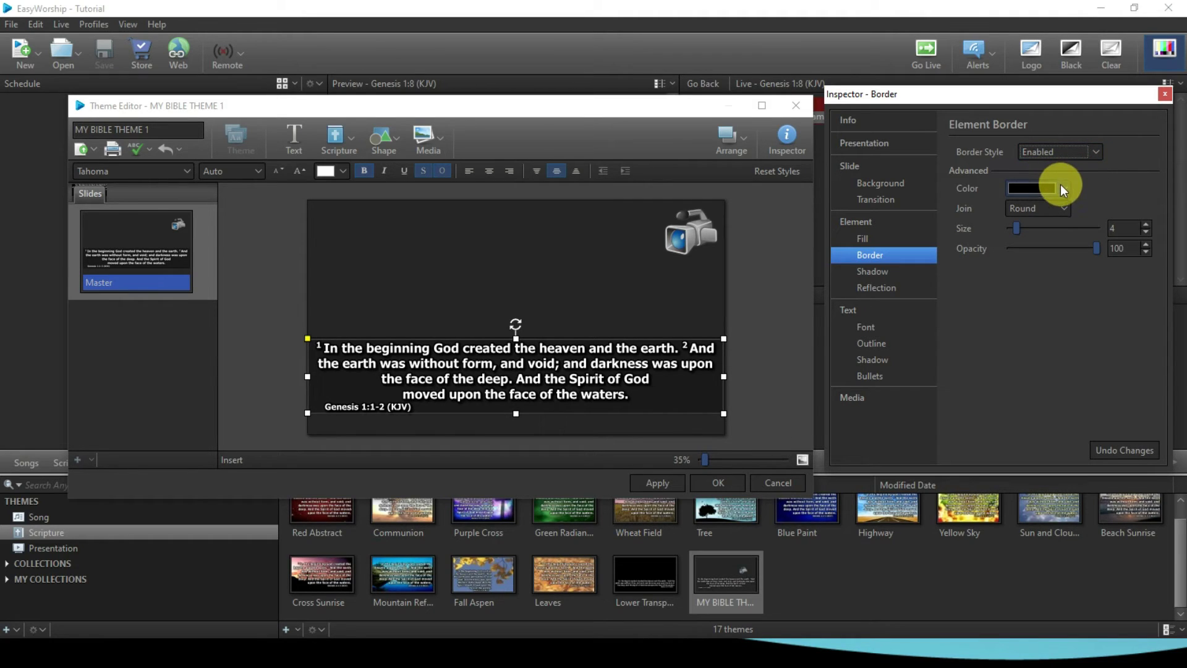
click(1063, 186)
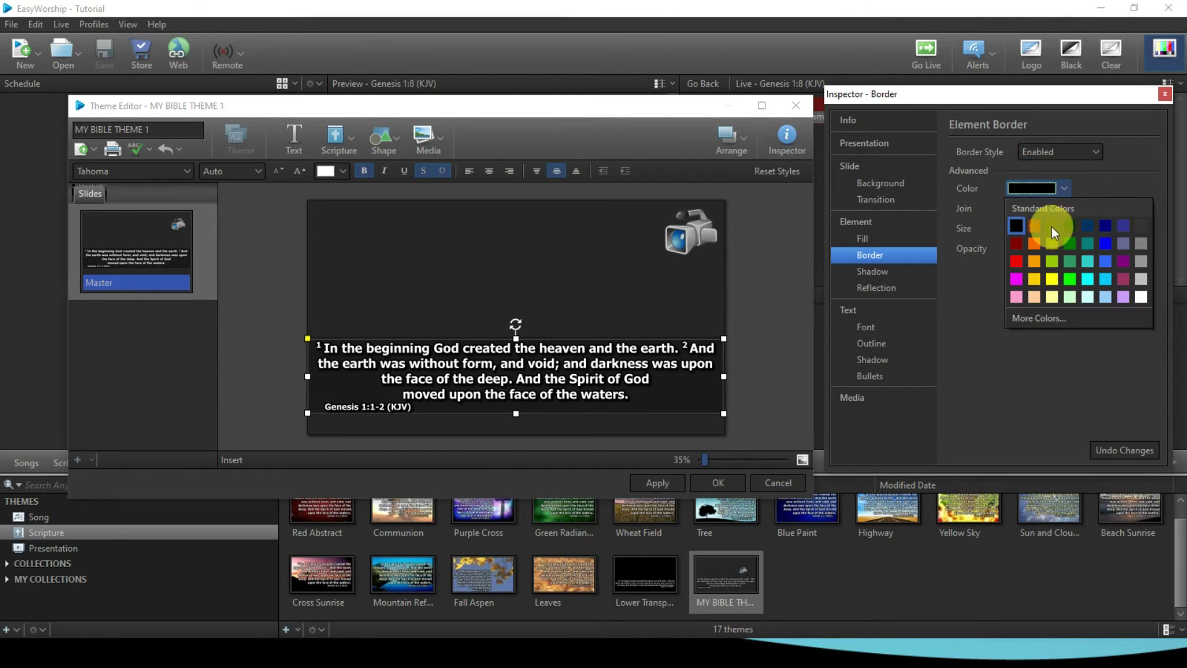
click(1035, 279)
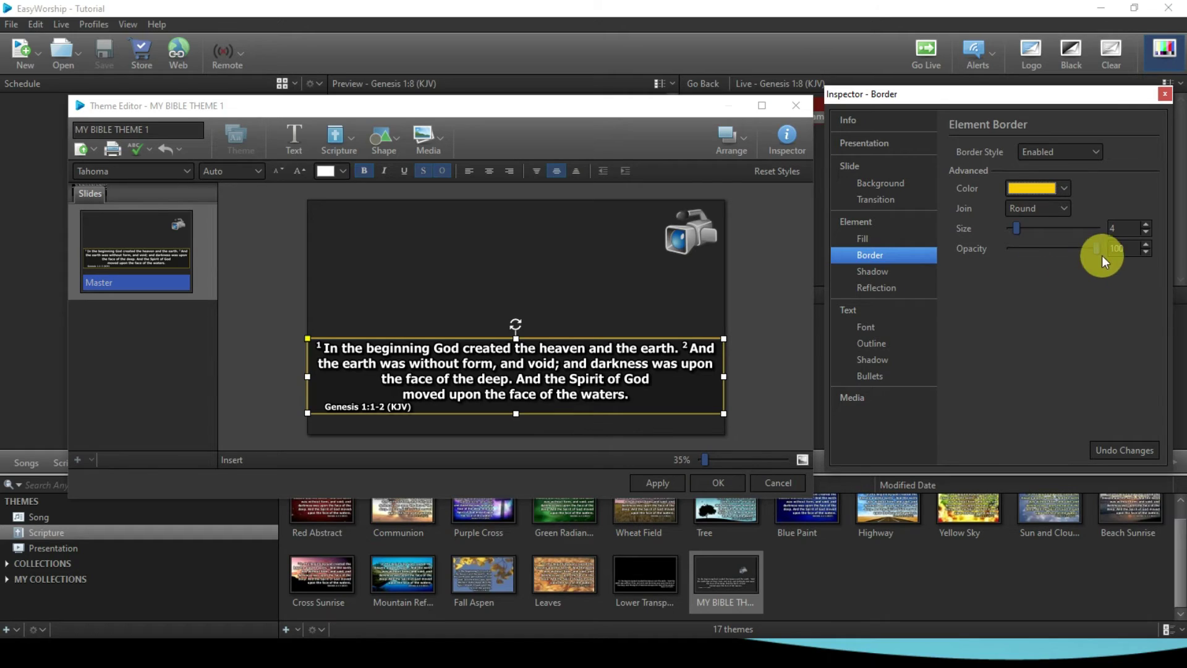
click(1145, 223)
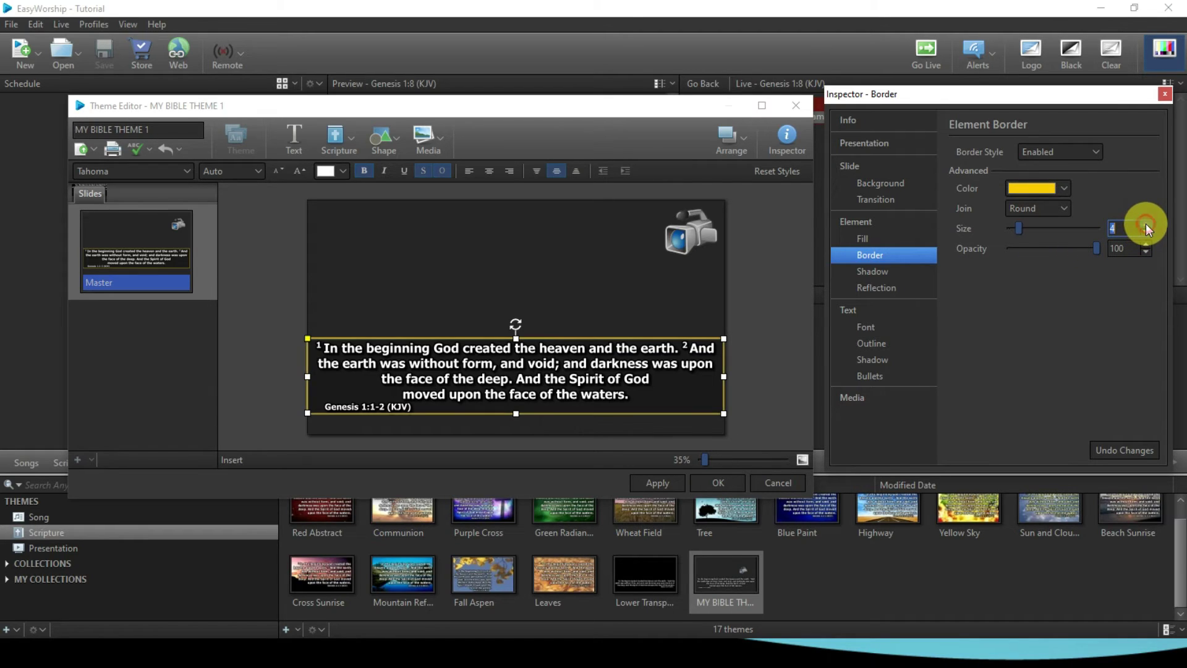
click(1145, 223)
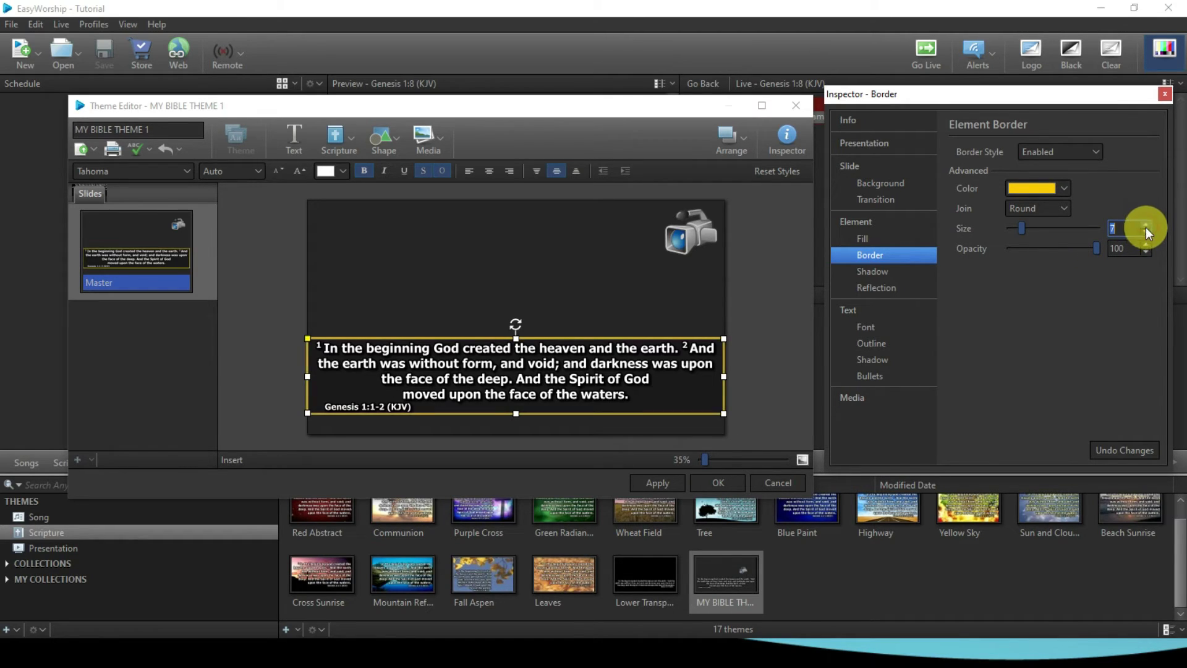
click(1147, 233)
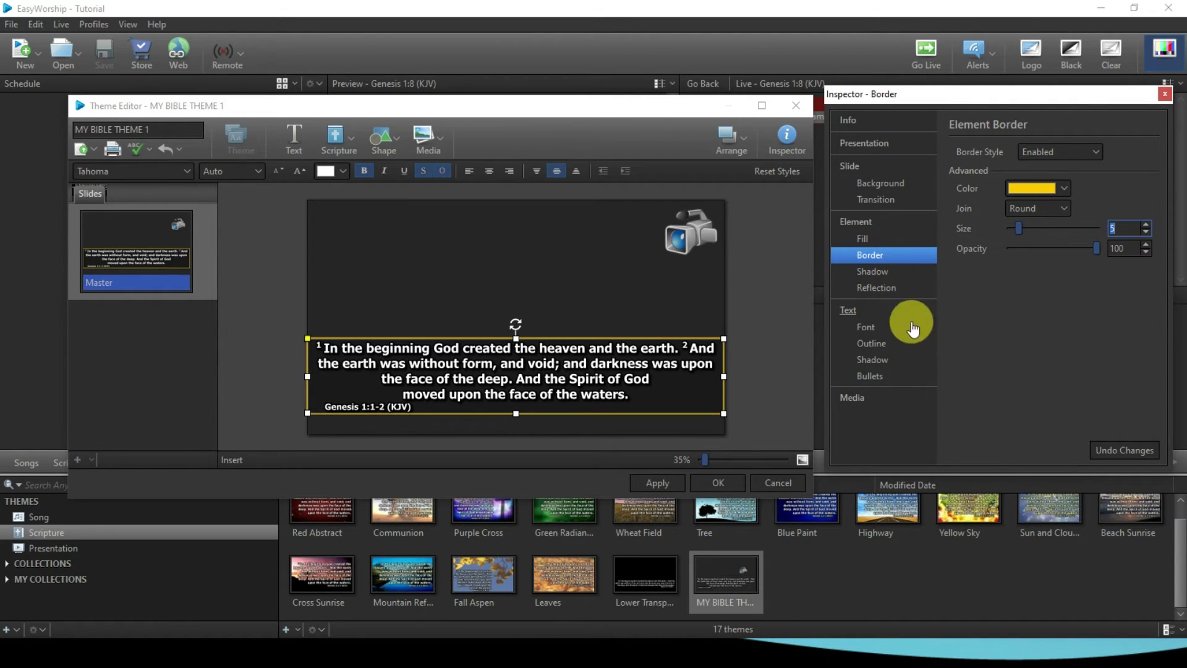
Review the Shadow and Reflection settings of the scripture text box.
click(877, 271)
click(888, 287)
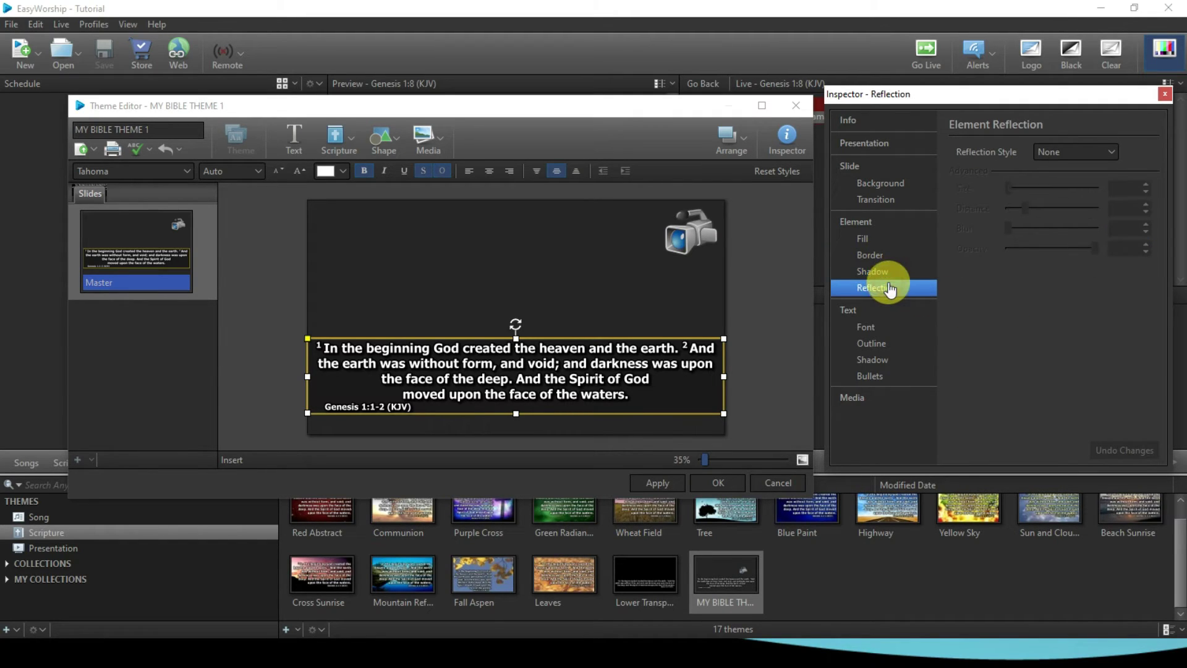
click(880, 272)
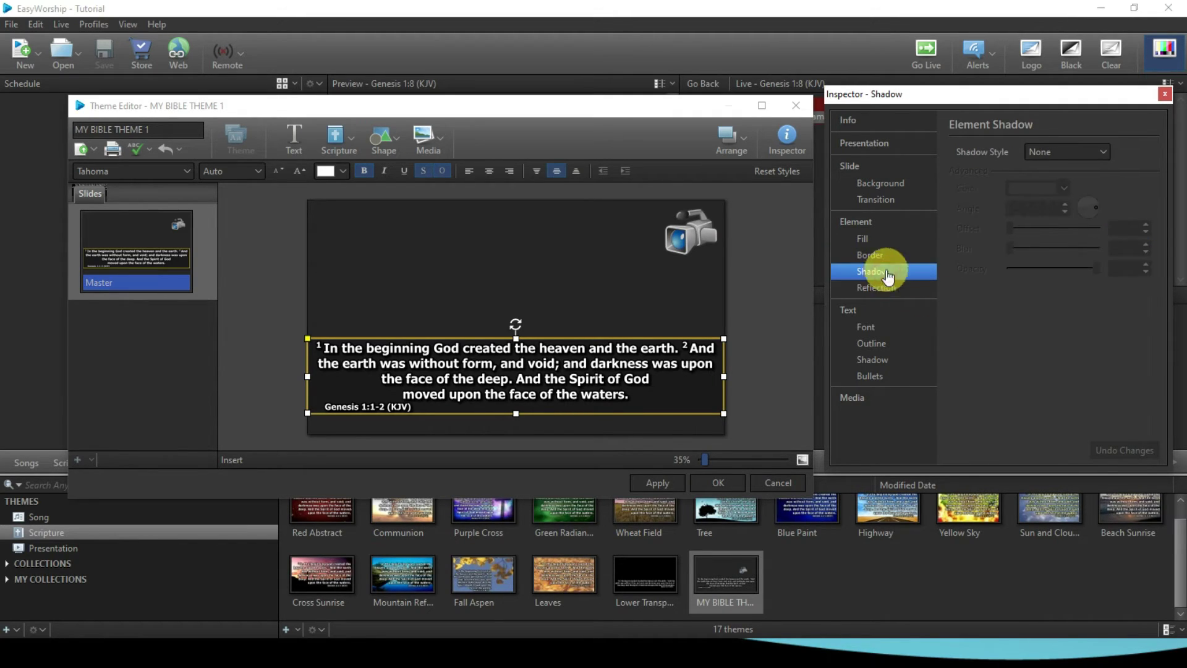
Look through the Shadow Style options of the scripture text box, keeping None.
click(1079, 153)
click(1057, 174)
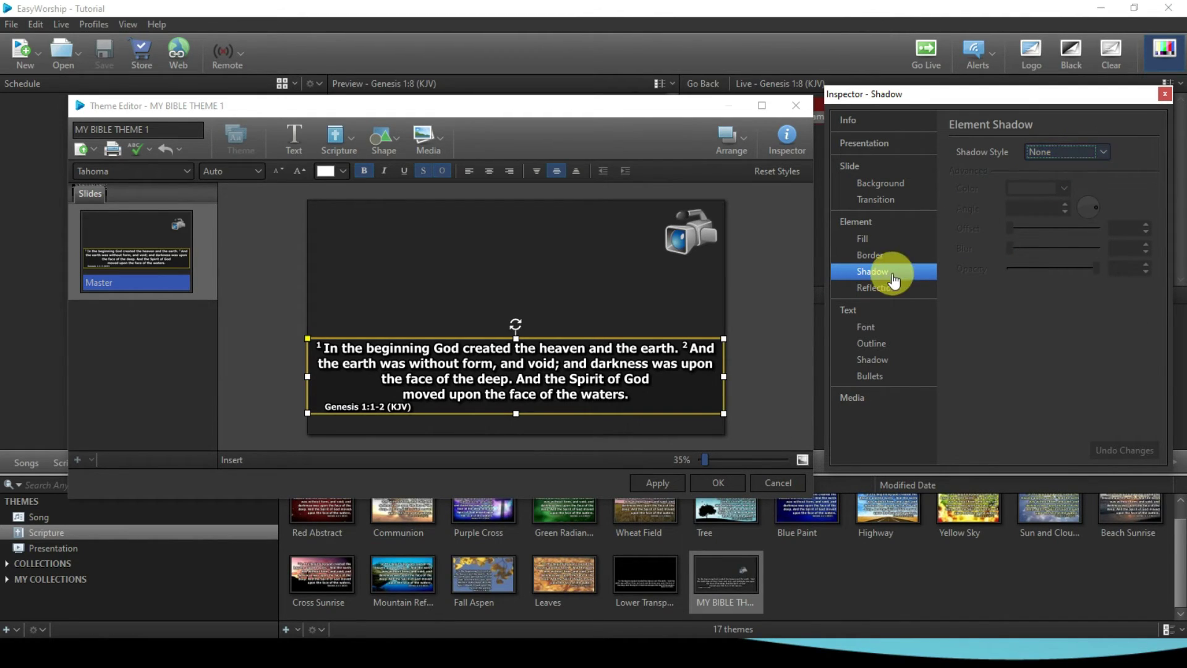
Change the font of the whole verse text in the scripture box to Arial Black.
click(850, 311)
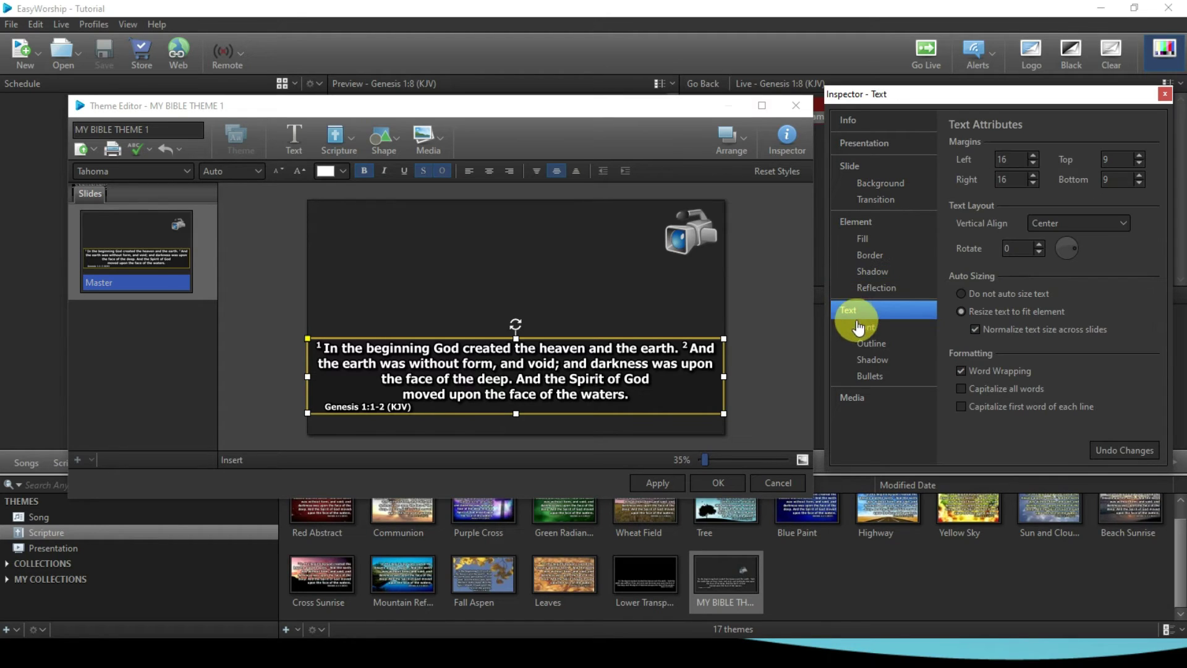
click(861, 326)
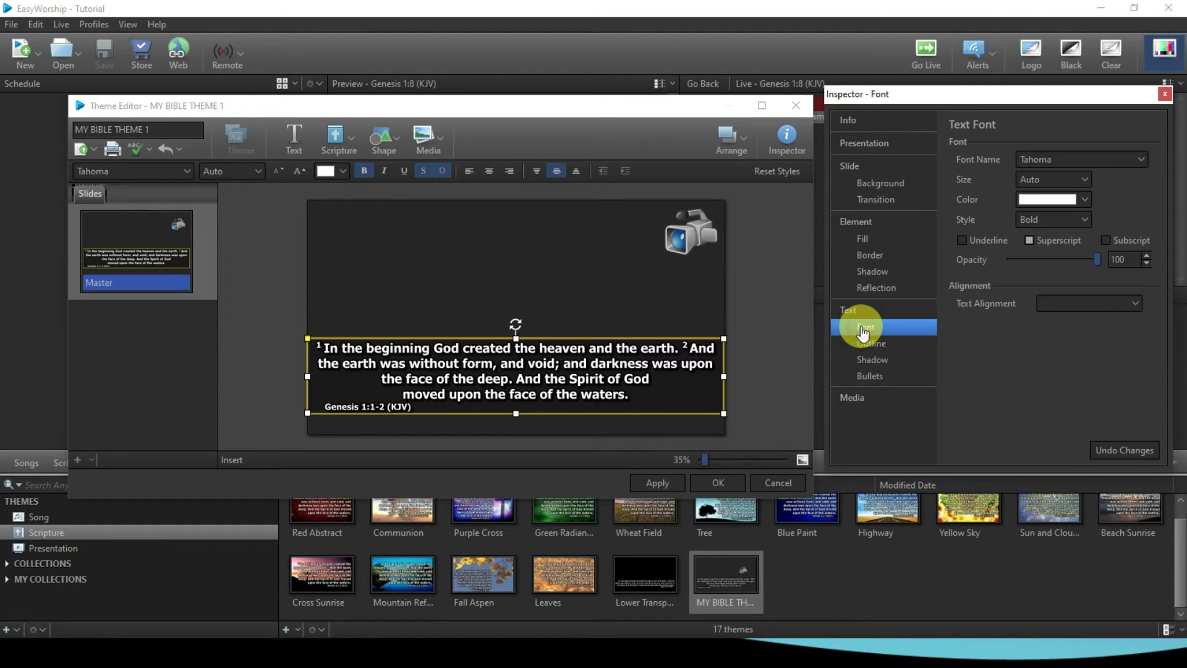
double_click(550, 391)
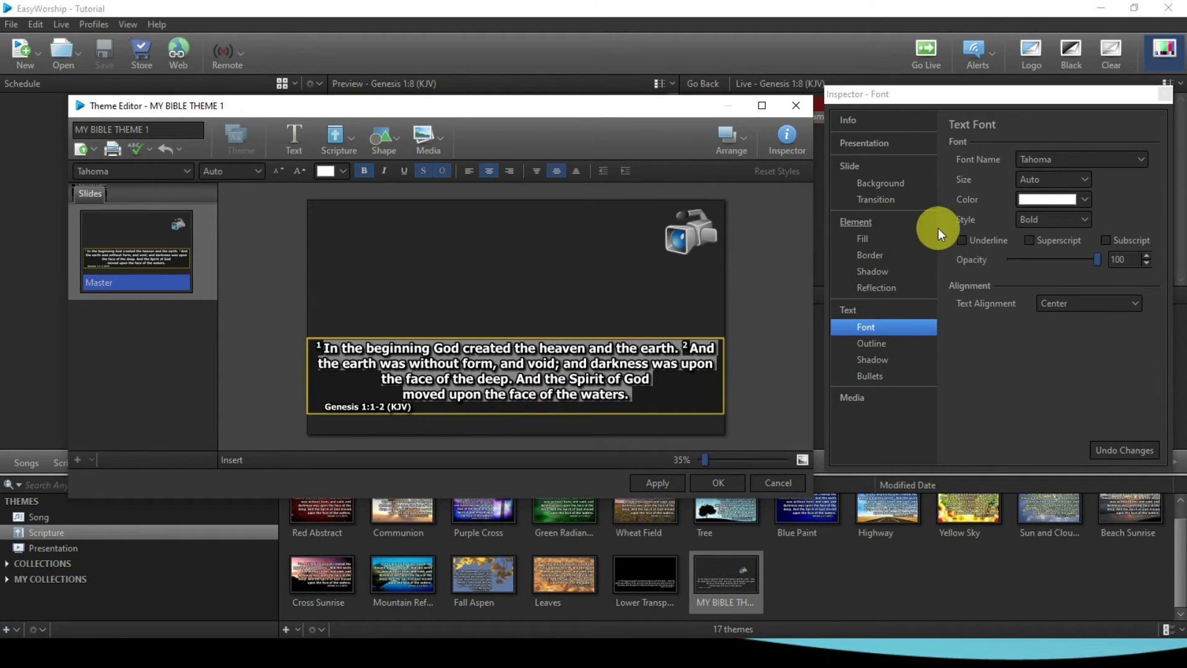
click(1095, 163)
click(1095, 162)
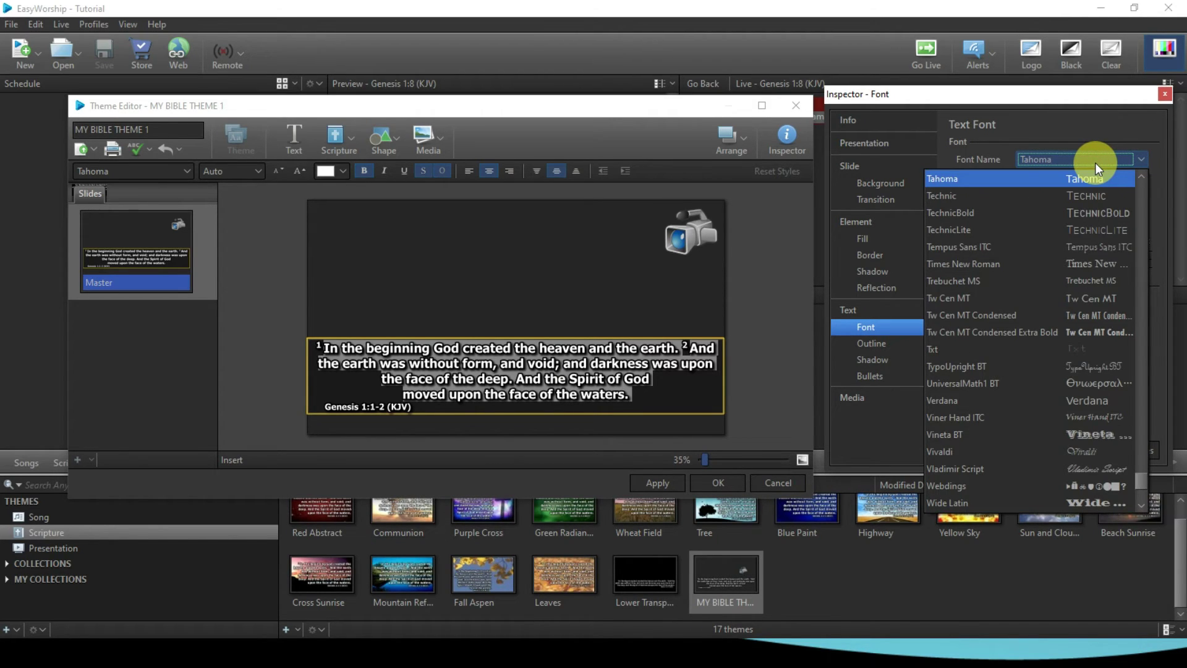
key(Home)
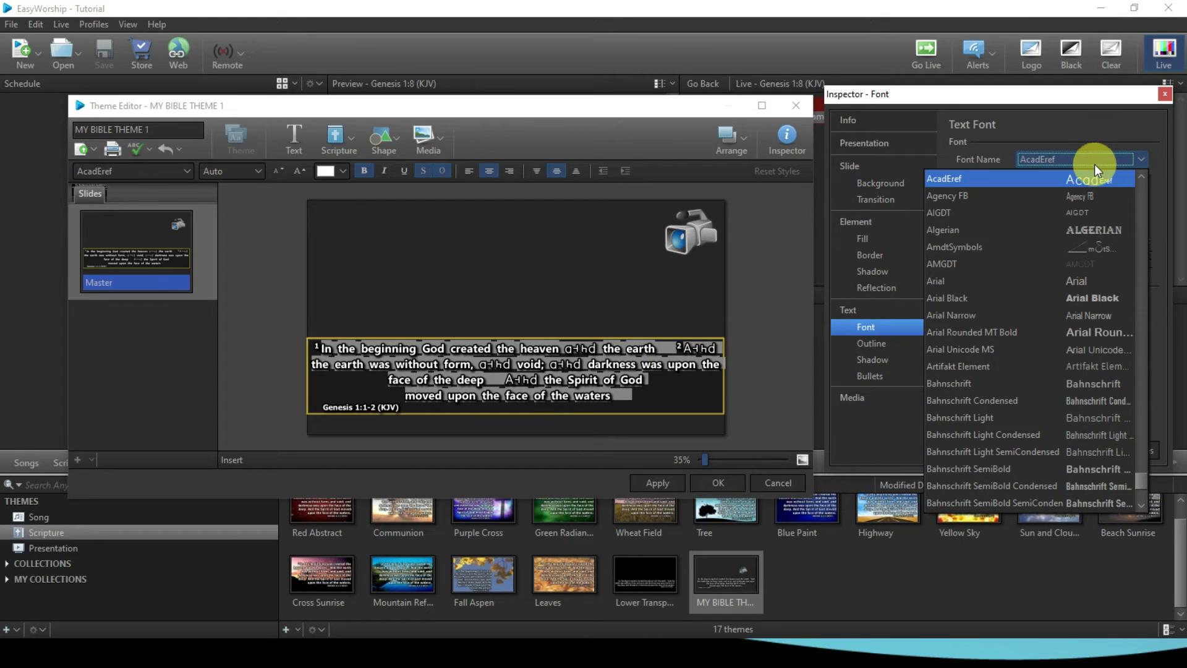
click(1058, 298)
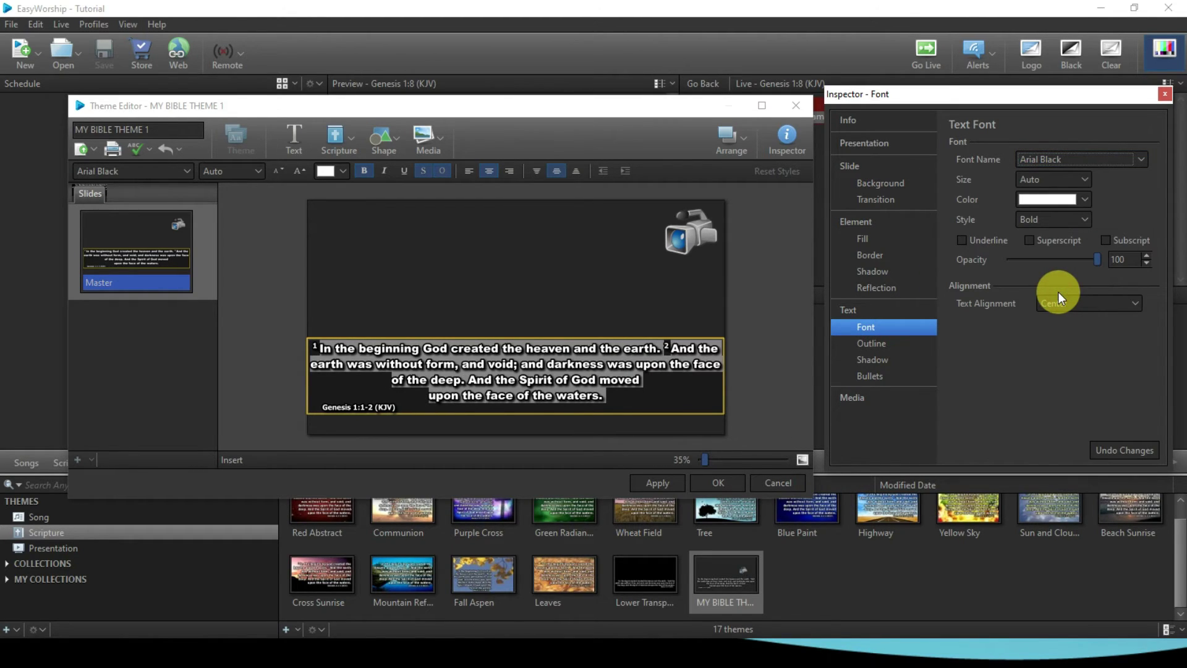
Keep the verse font size on Auto, apply the theme changes and close the Theme Editor, saving them.
click(1083, 182)
click(1083, 182)
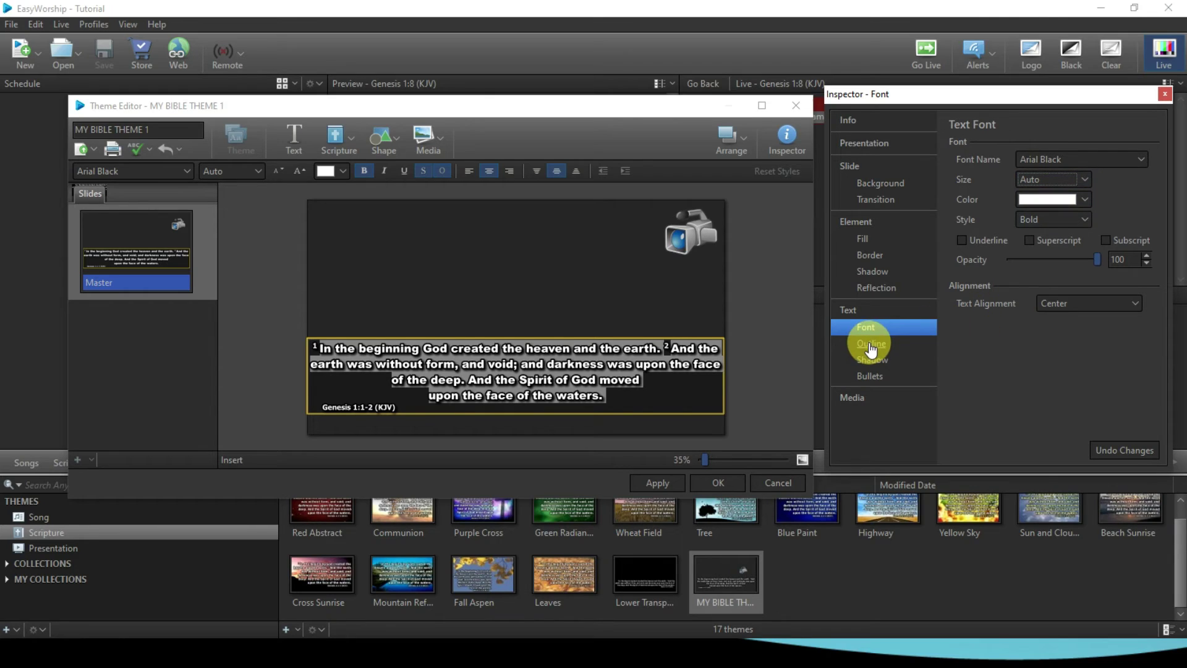
click(643, 479)
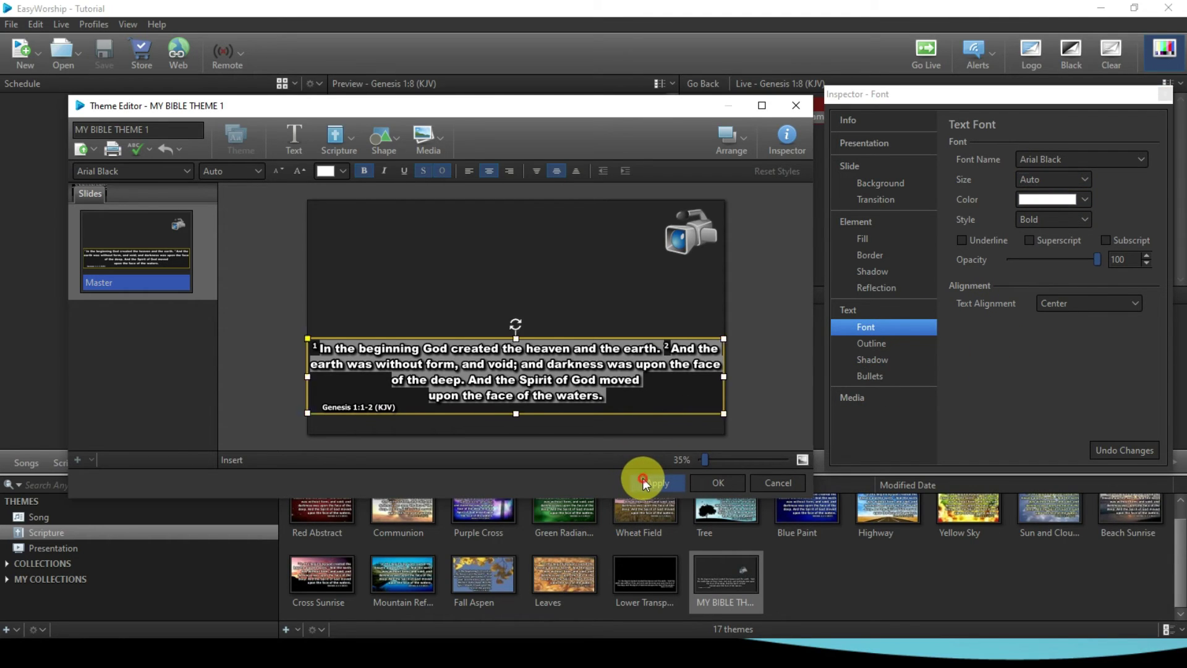
click(719, 483)
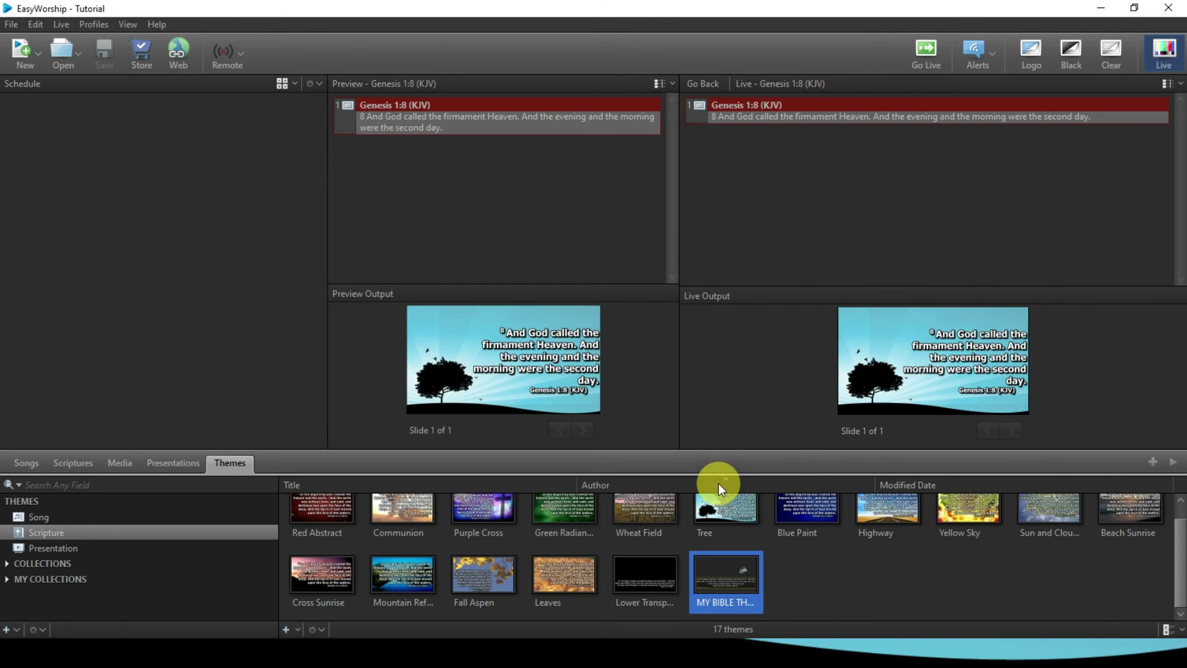
Set MY BIBLE THEME 1 as the default scripture theme.
right_click(730, 574)
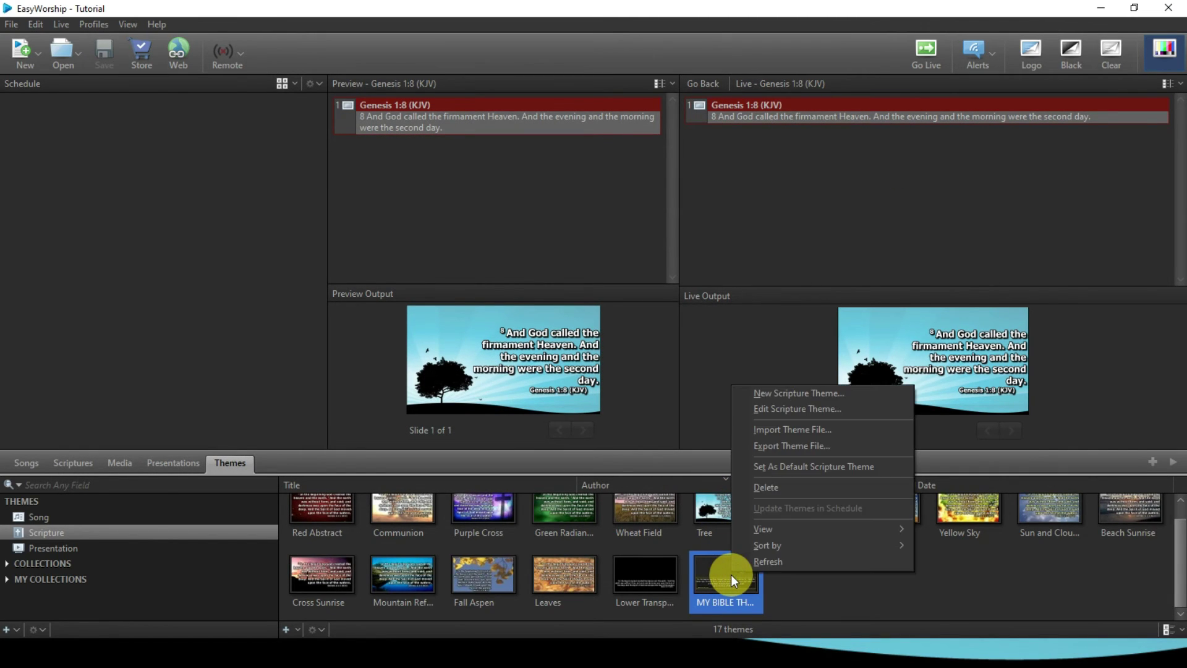
click(800, 468)
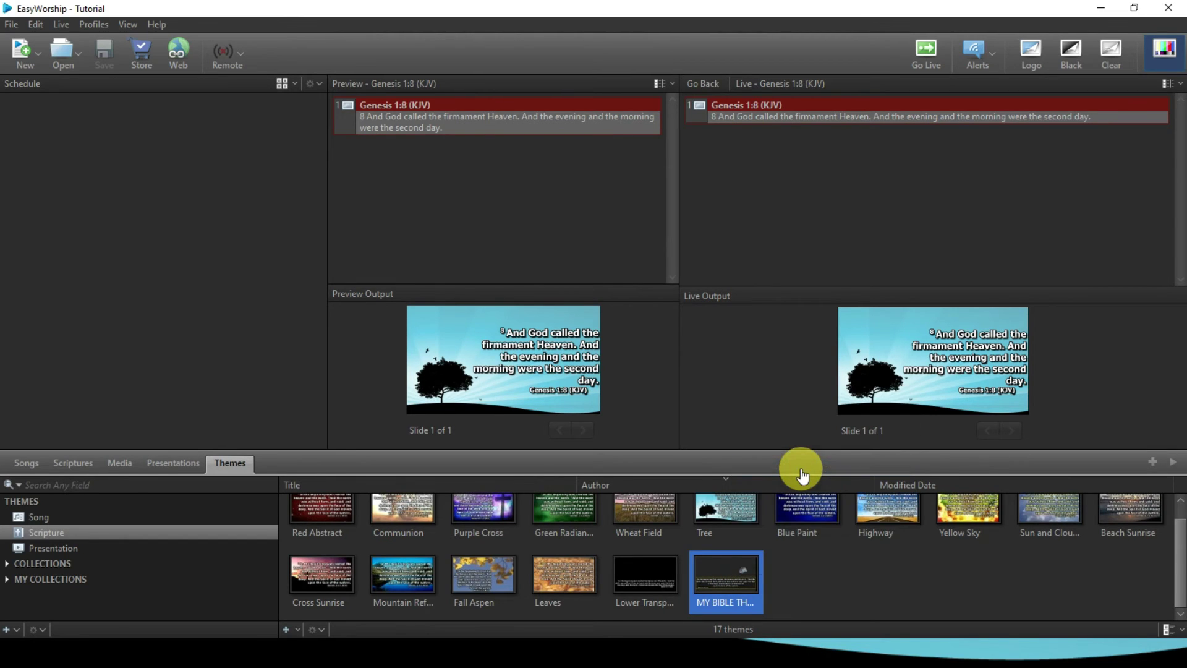
Send Genesis 1:3 (KJV) from the scripture library to the live output.
click(68, 465)
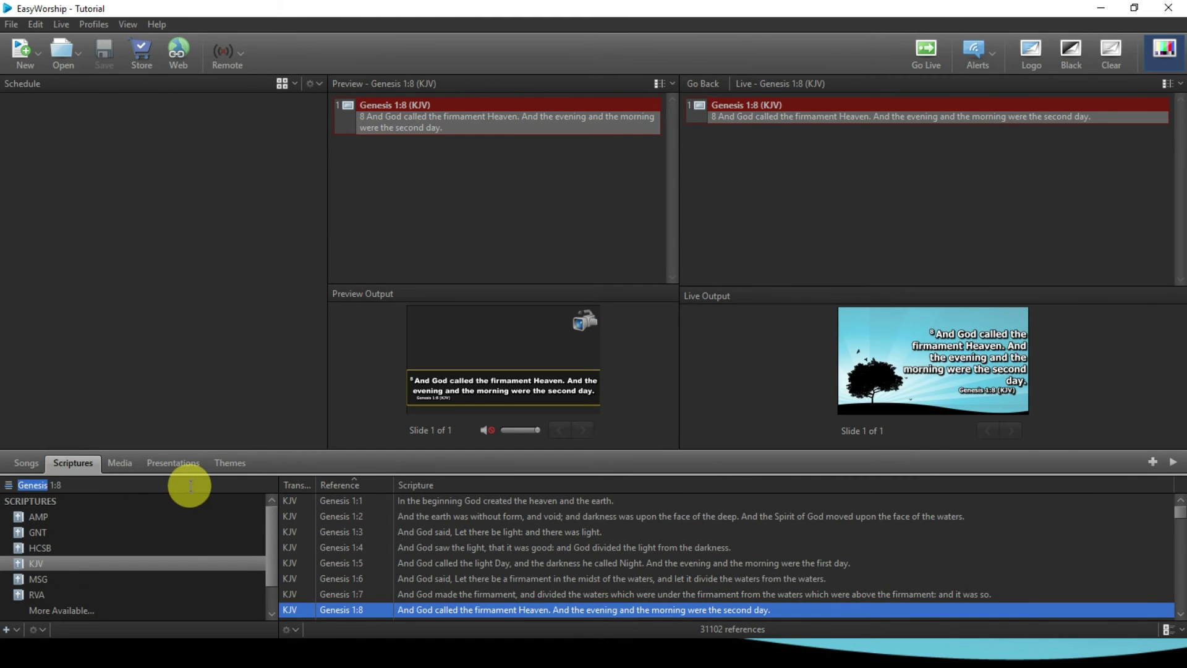
click(448, 534)
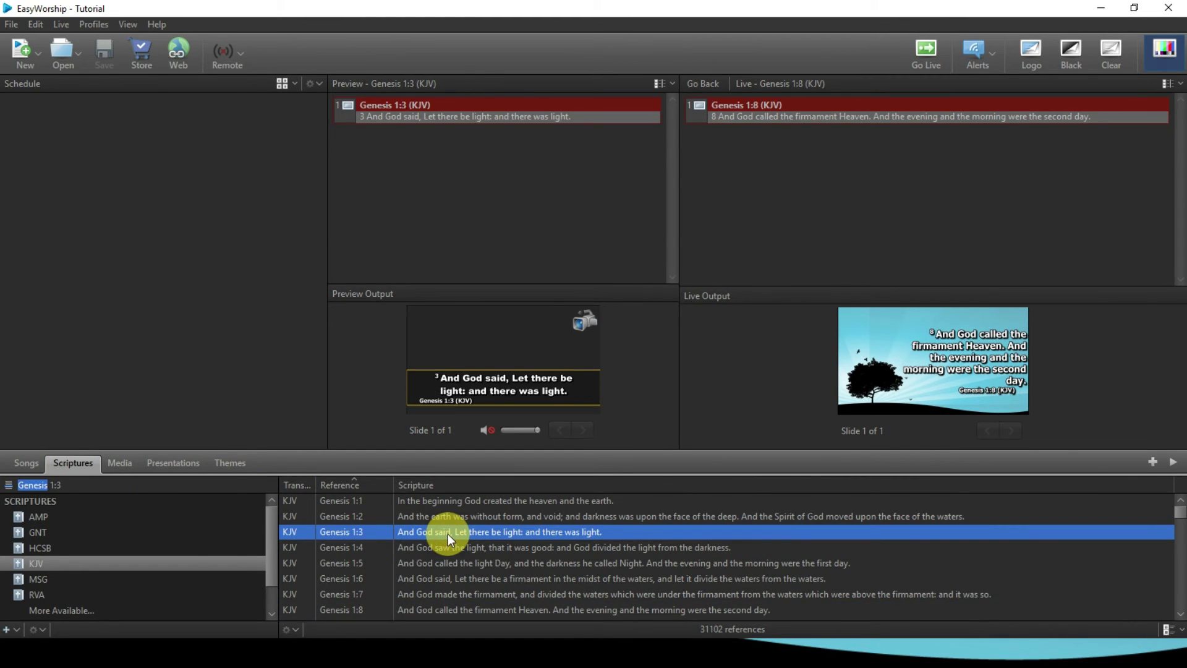
double_click(447, 533)
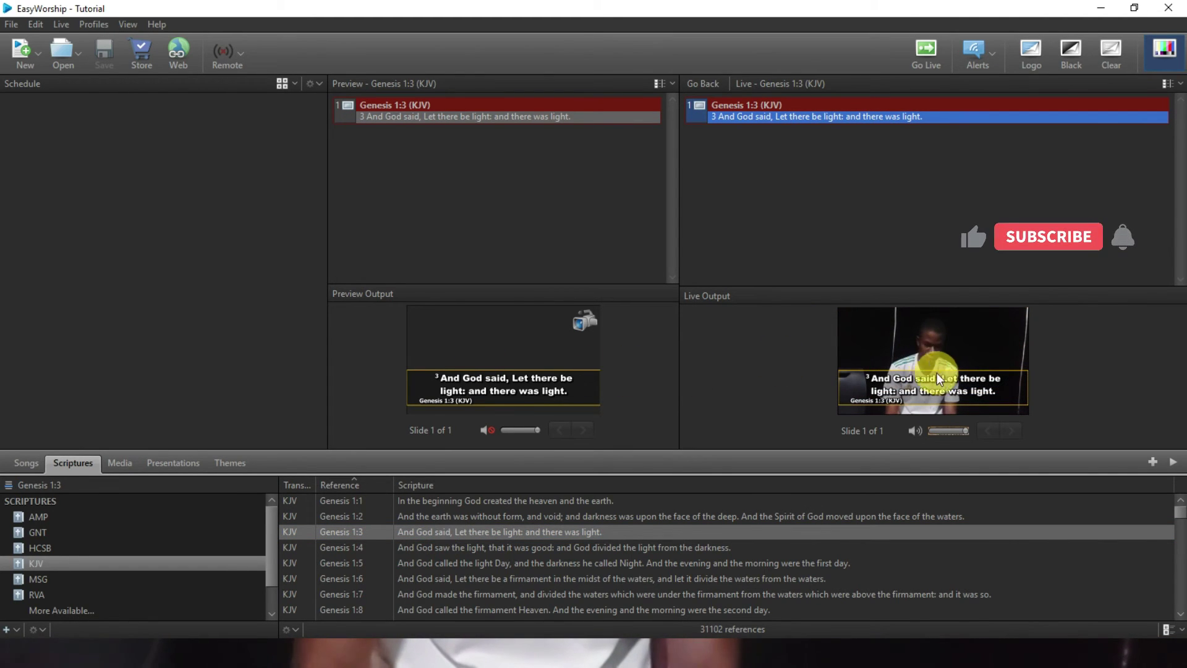
Send Genesis 1:5 and then Genesis 1:7 (KJV) to the live output.
click(435, 564)
double_click(437, 564)
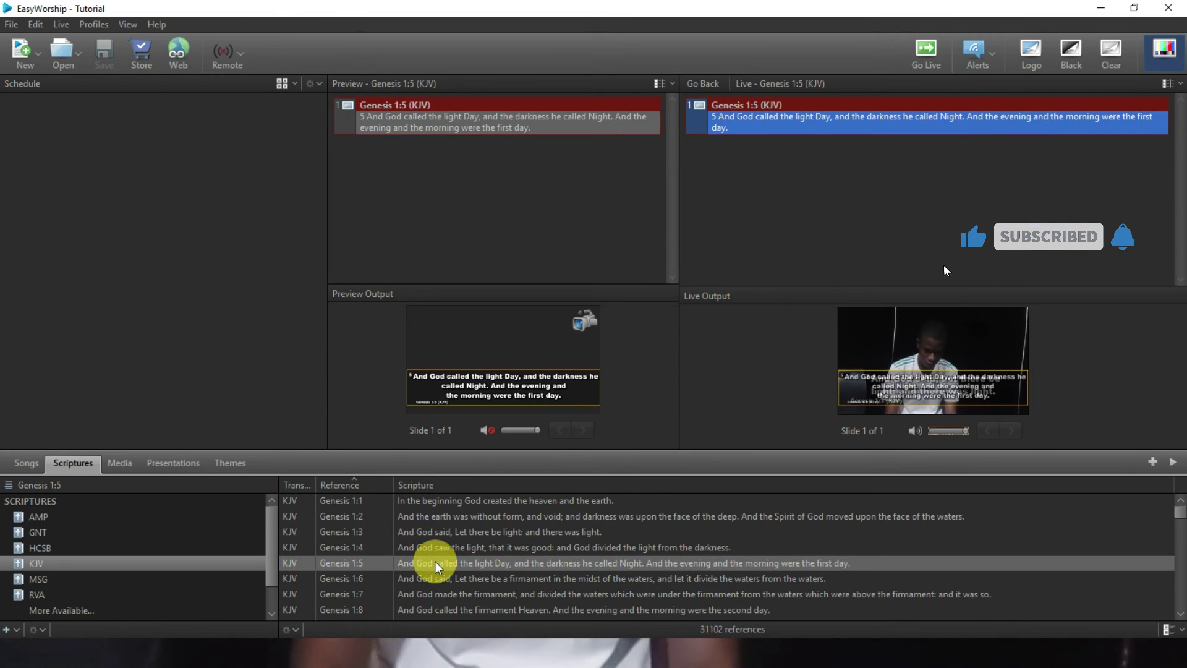
click(455, 594)
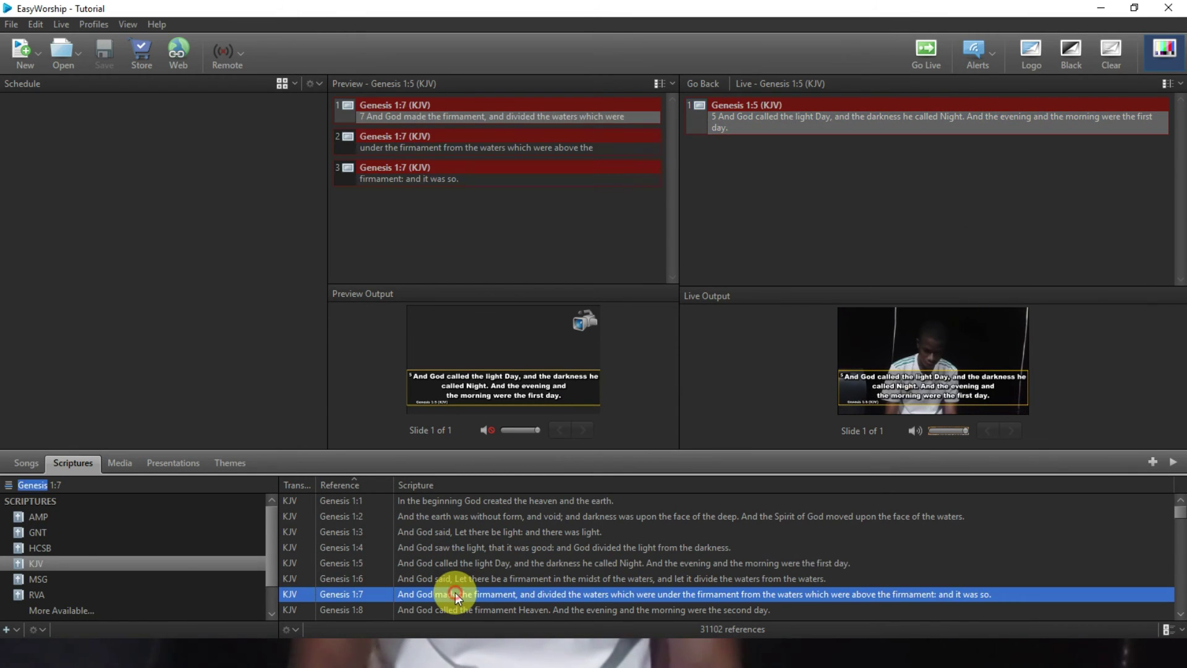
double_click(456, 594)
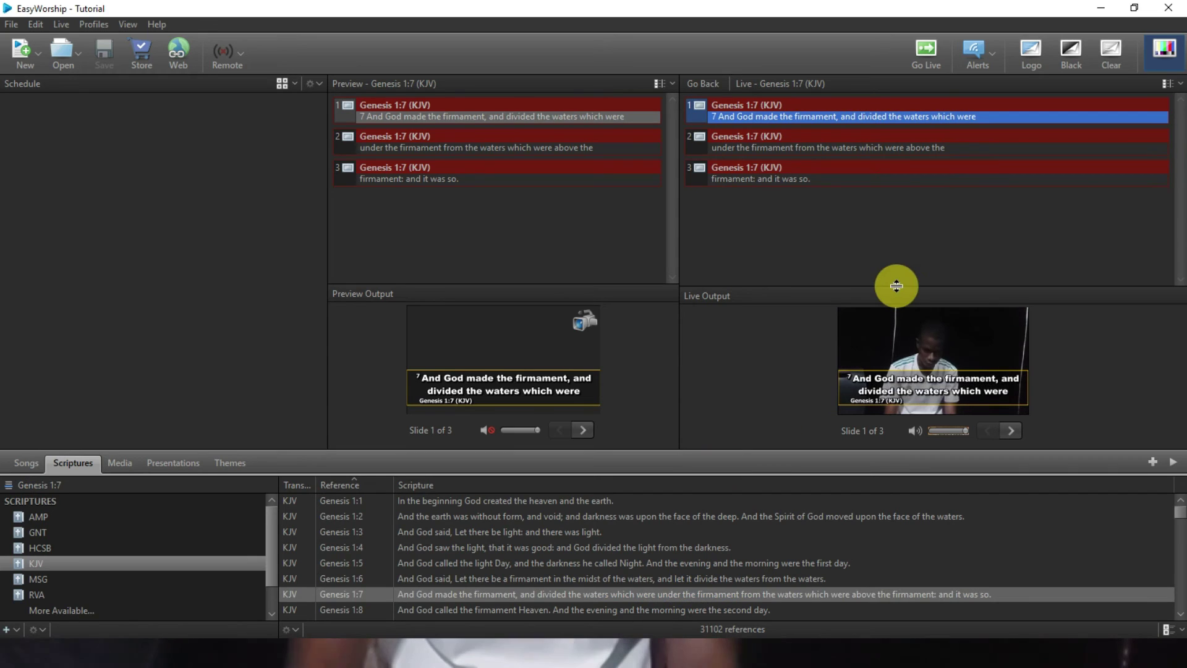
Enlarge the Live Output preview area, keeping Genesis 1:7 as the chosen verse.
drag(896, 287, 905, 176)
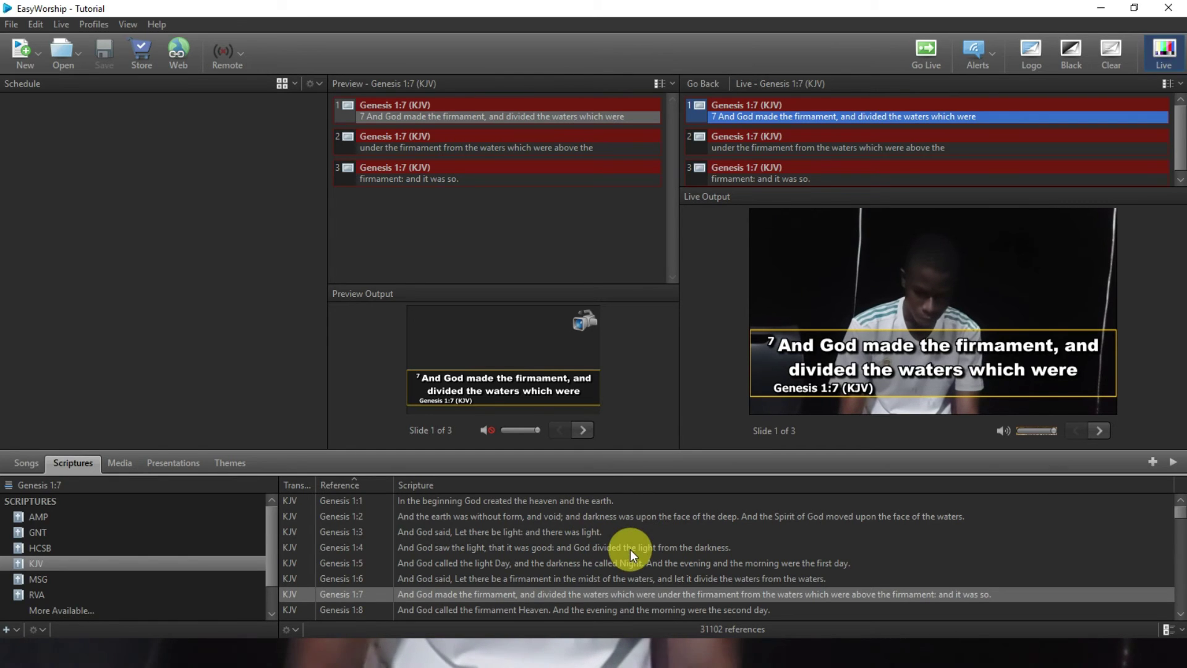
click(523, 589)
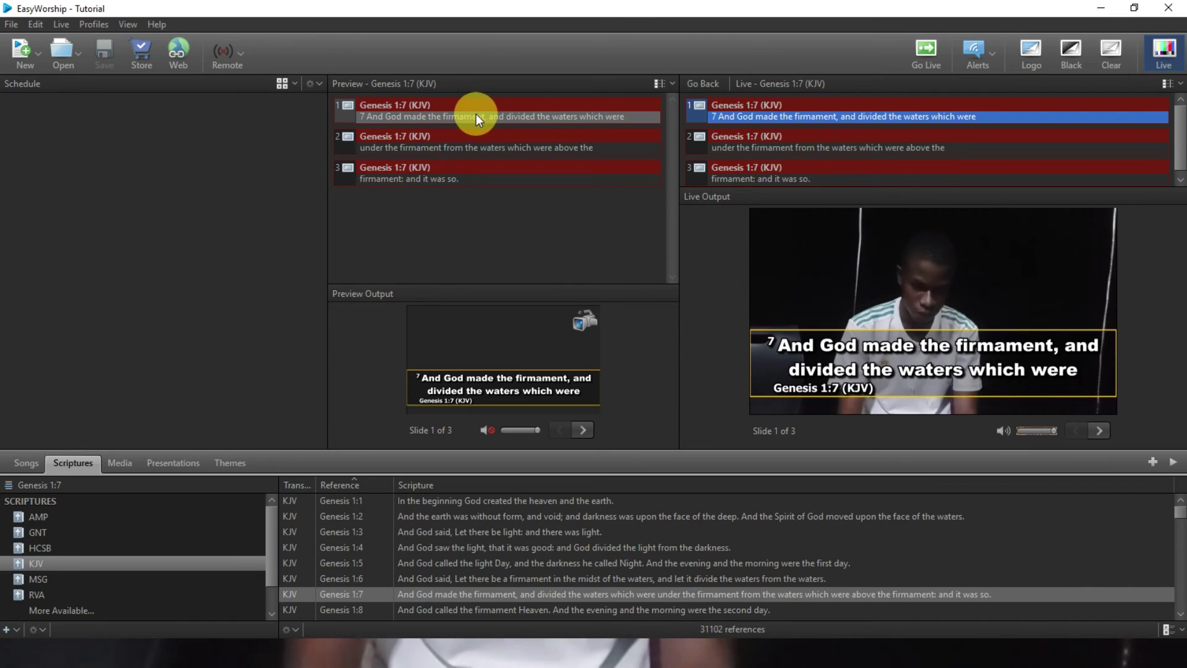
Show the second and third slides of Genesis 1:7 on the live output.
click(454, 148)
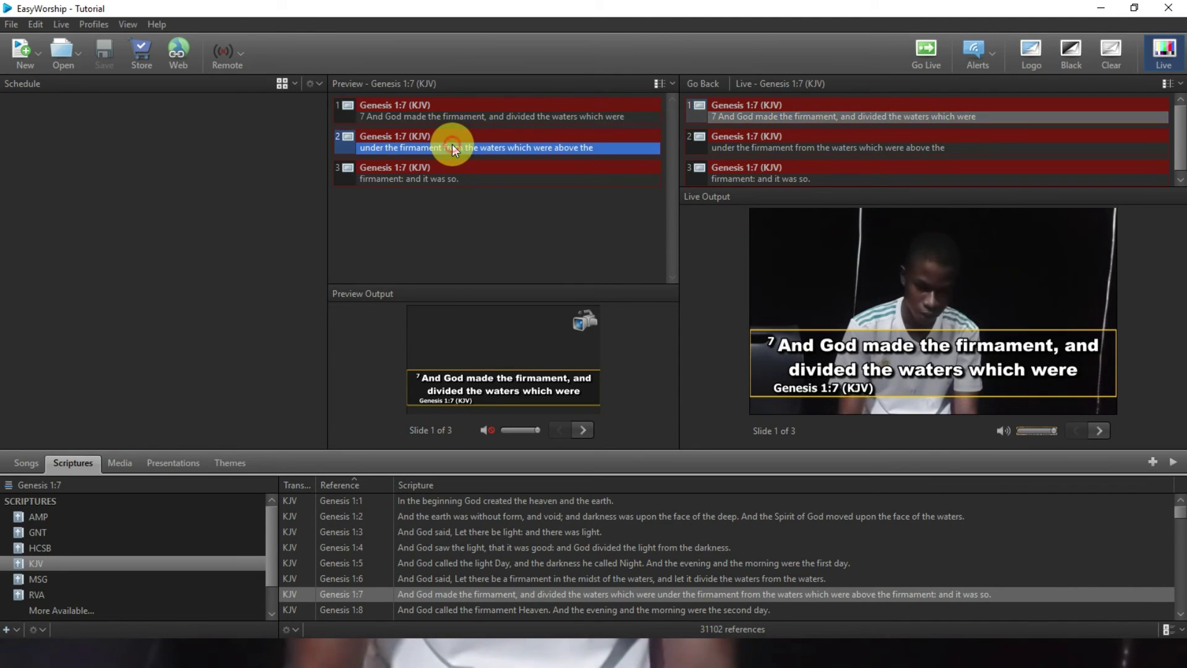
double_click(451, 146)
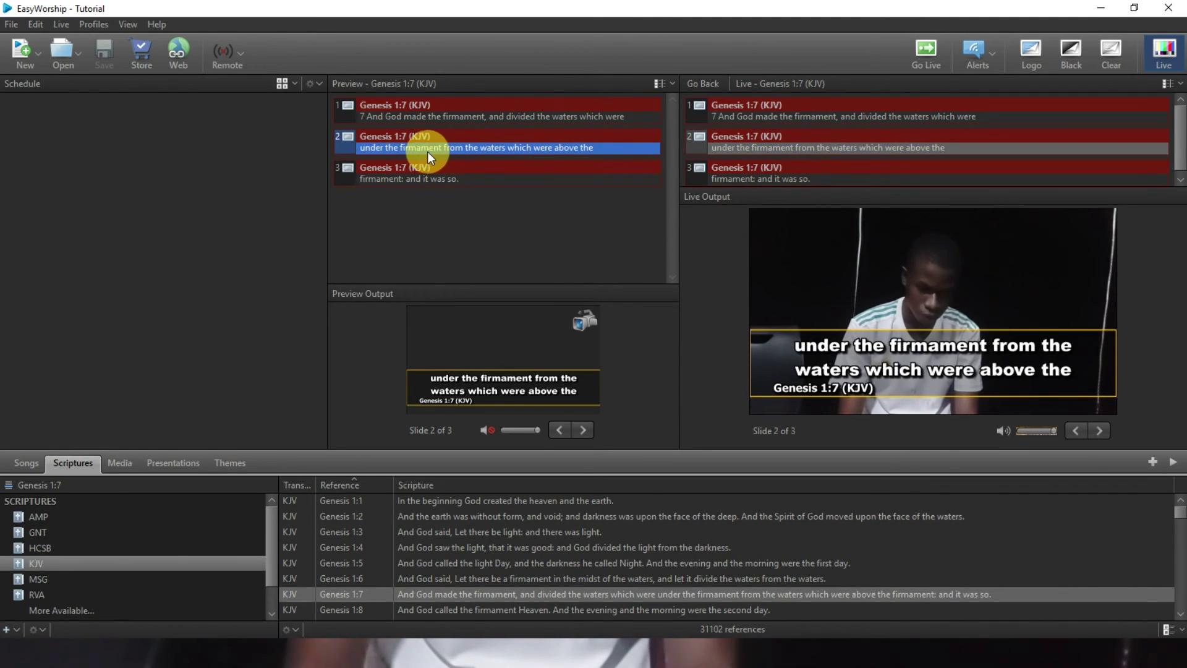
double_click(408, 169)
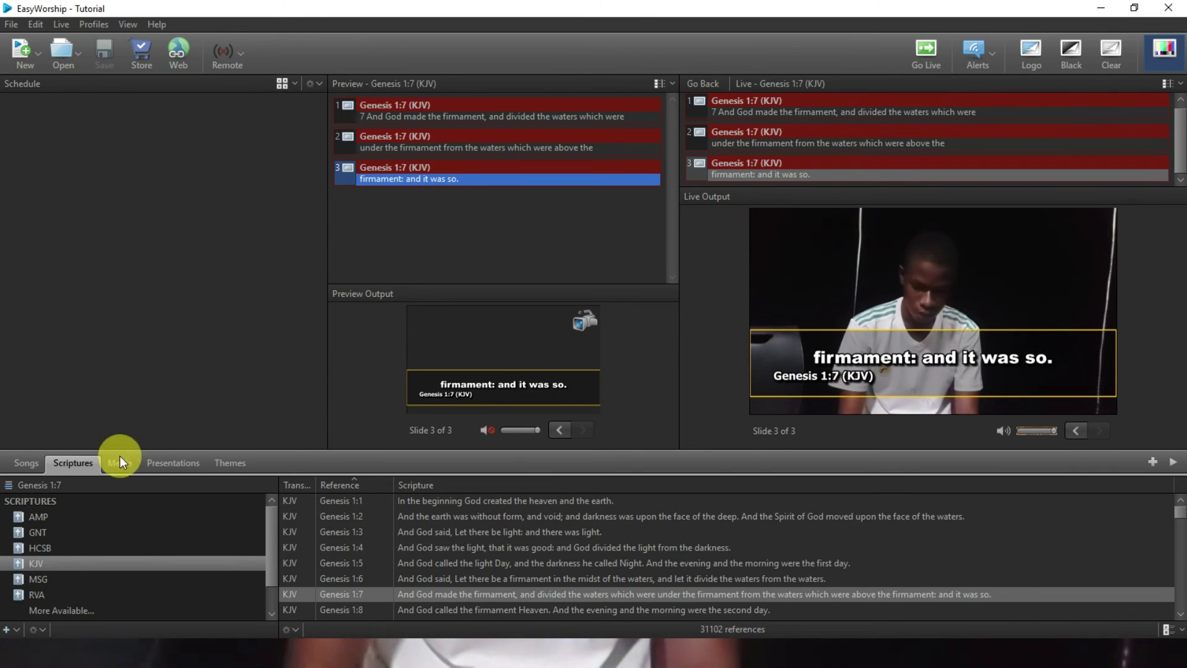
Look up 1 Kings 18:45 in the KJV scriptures and send it to the live output.
drag(47, 479, 3, 491)
text(1)
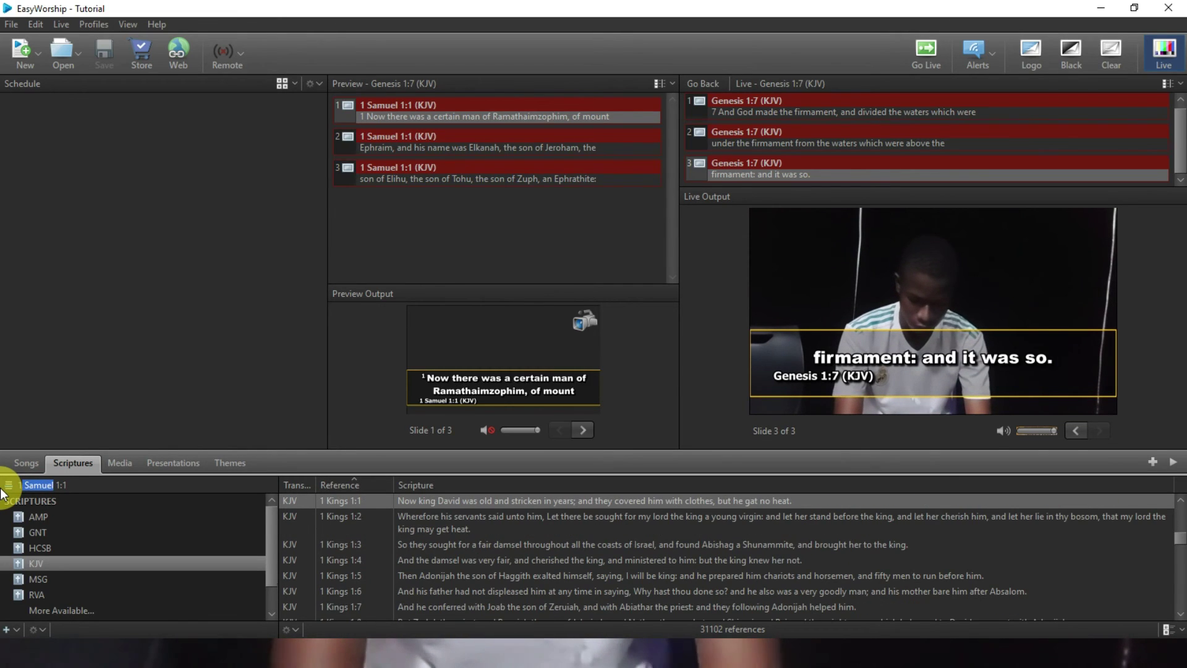
text( k 18)
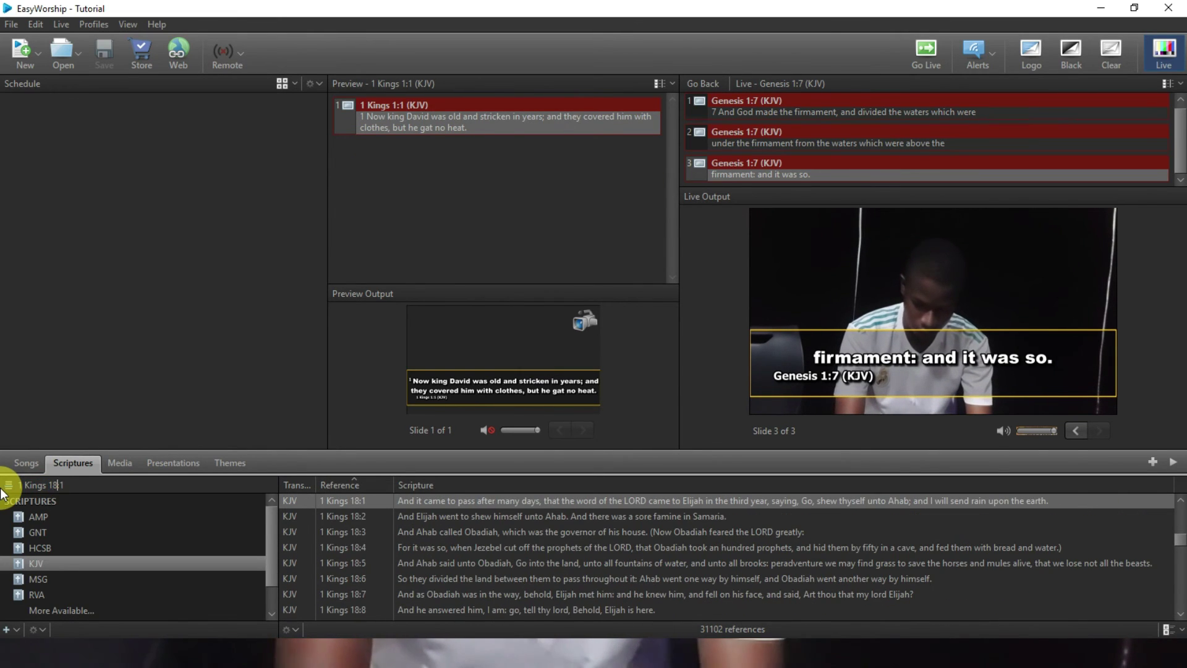
text(:45)
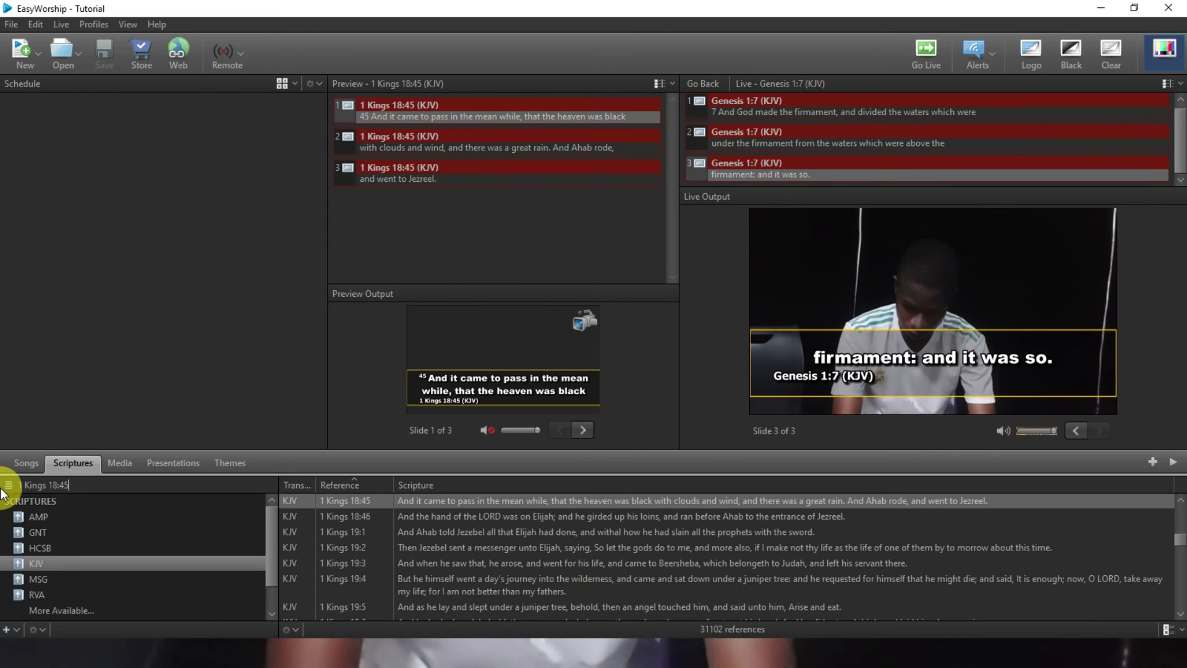
key(Return)
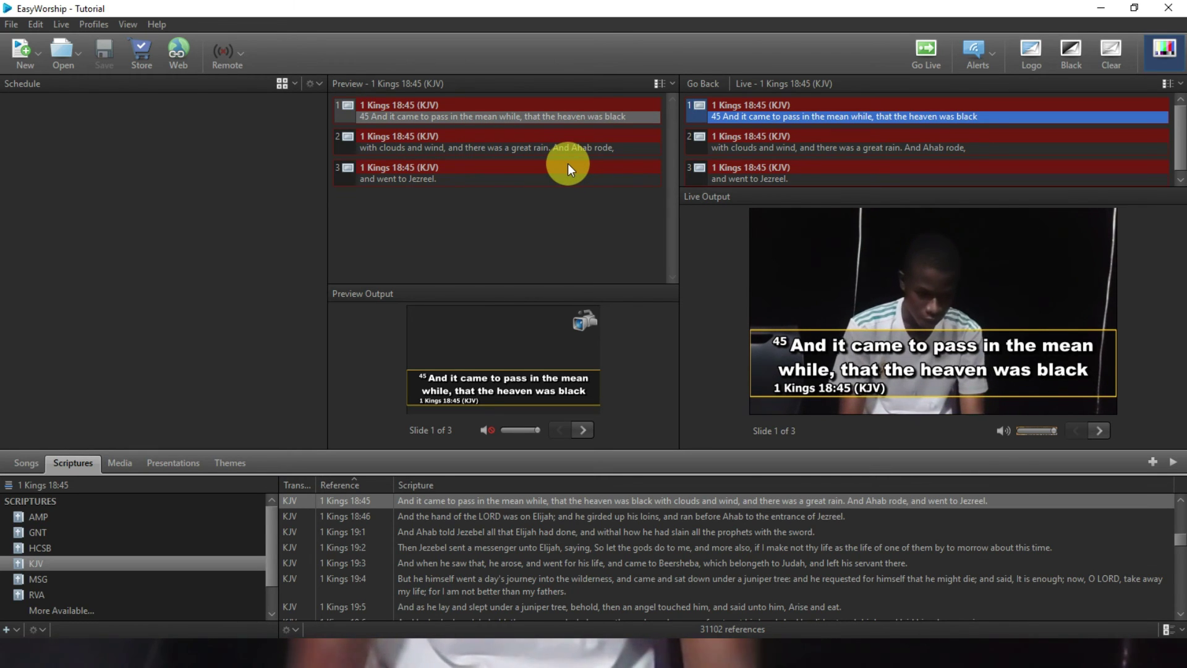
Show the second and third slides of 1 Kings 18:45 on the live output.
click(375, 150)
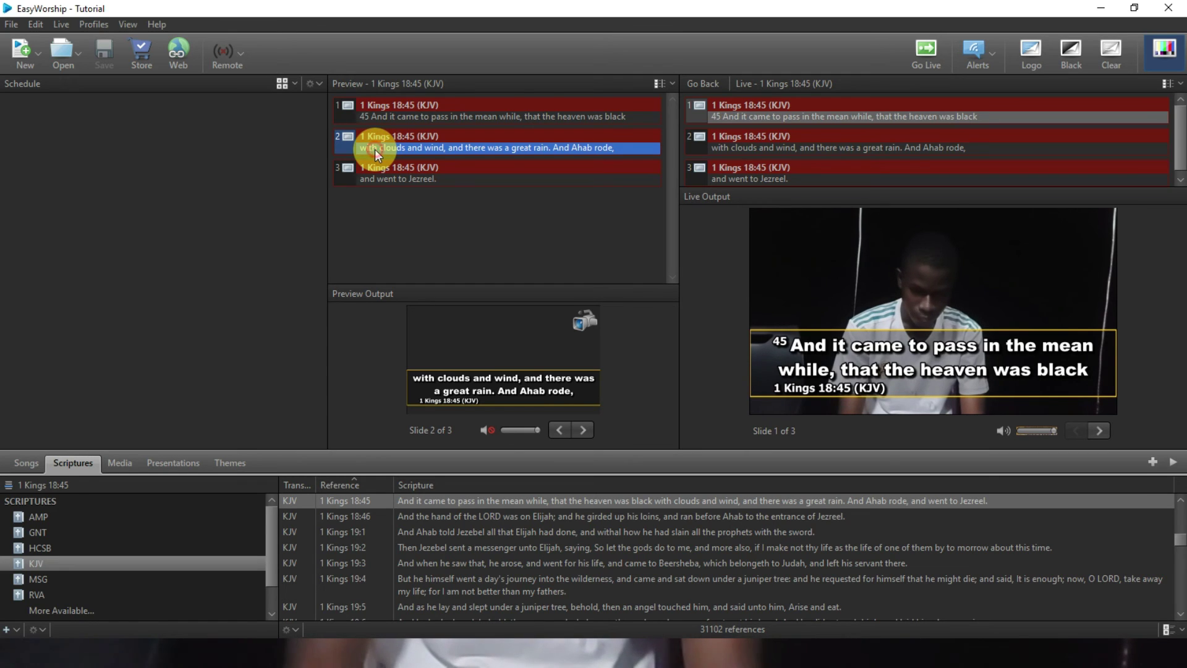
double_click(375, 149)
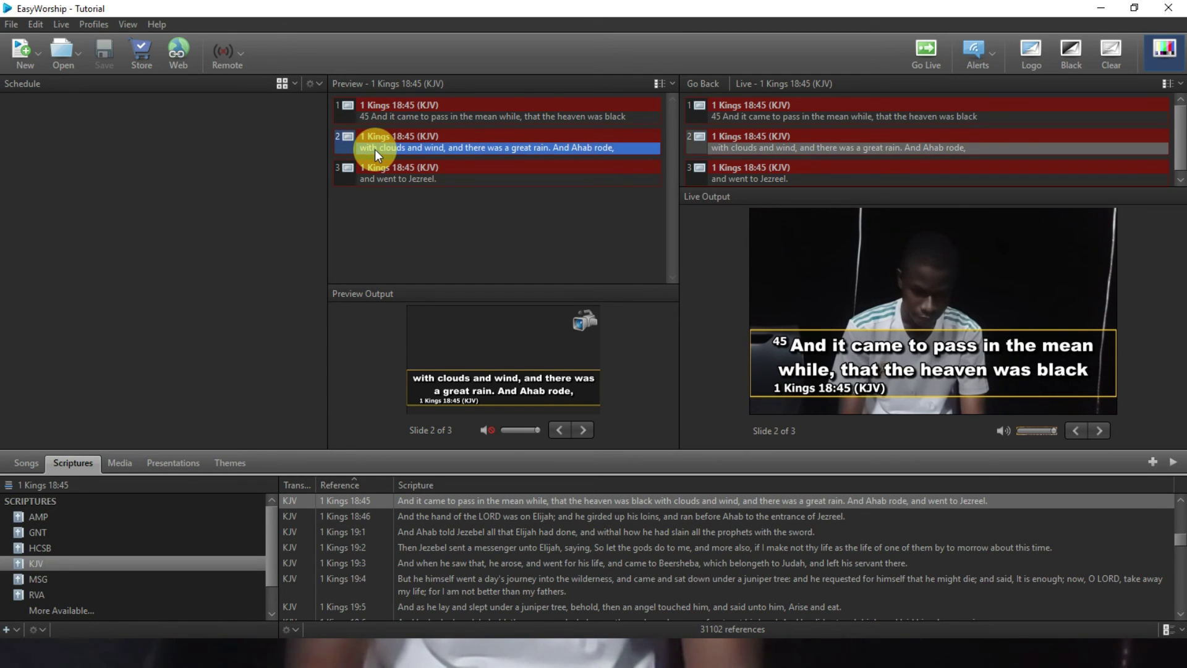
double_click(418, 172)
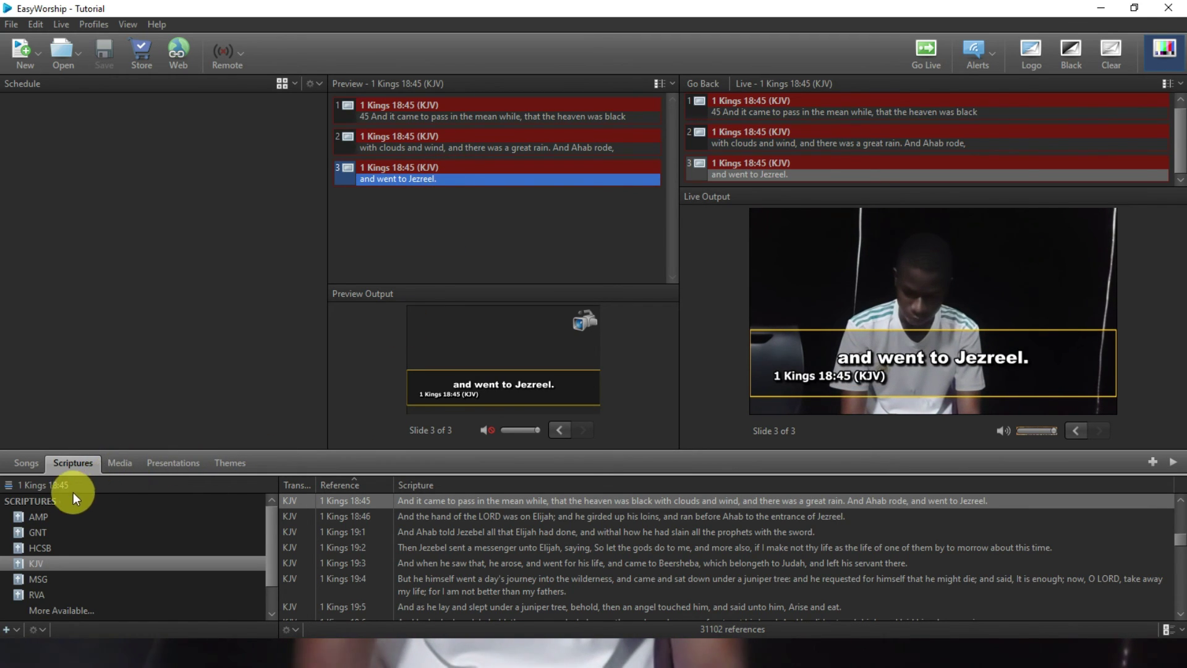
Replace the scripture lookup with Genesis 1:3 and send that verse to the live output.
click(37, 484)
key(shift+Home)
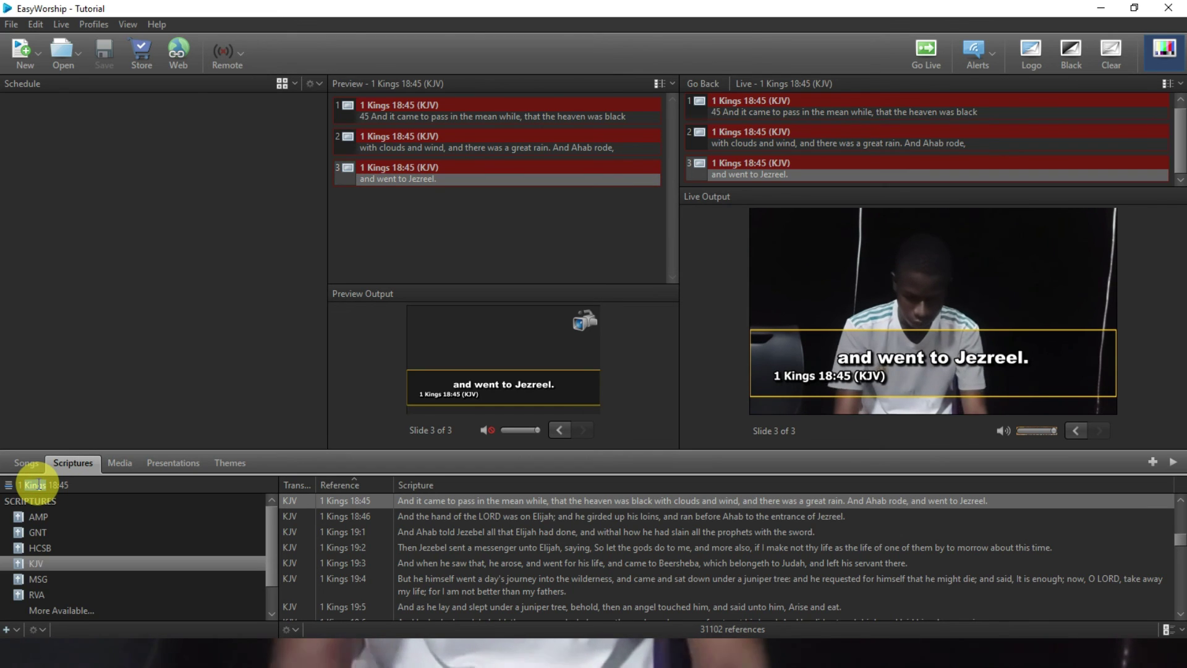
key(BackSpace)
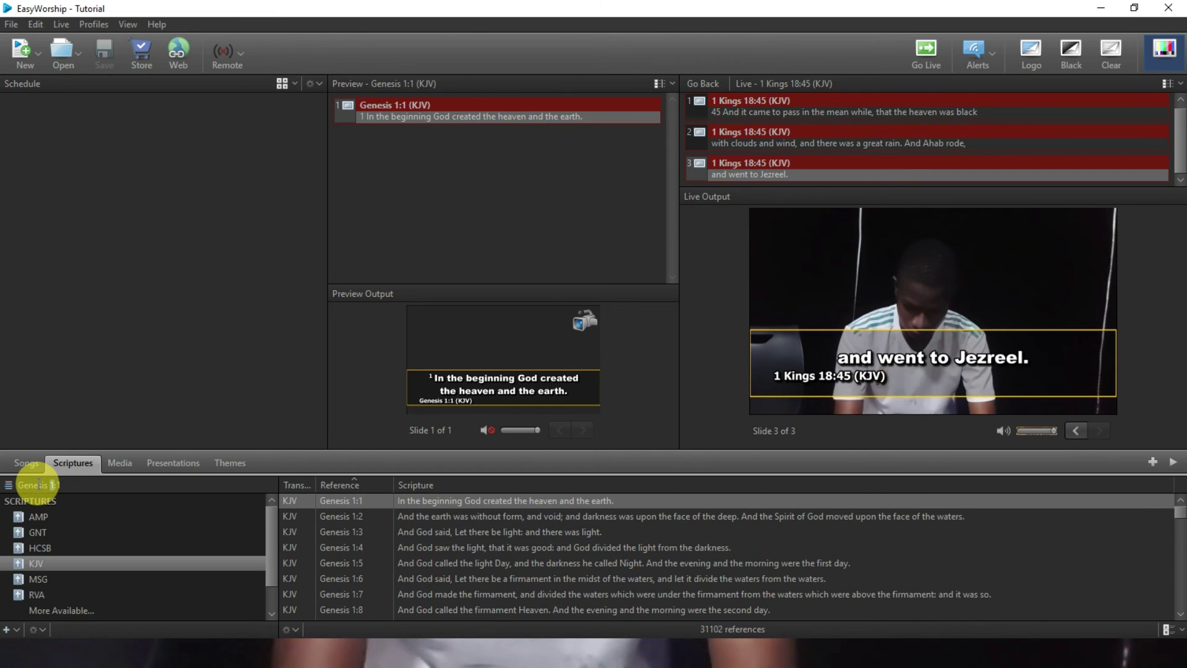
text(3)
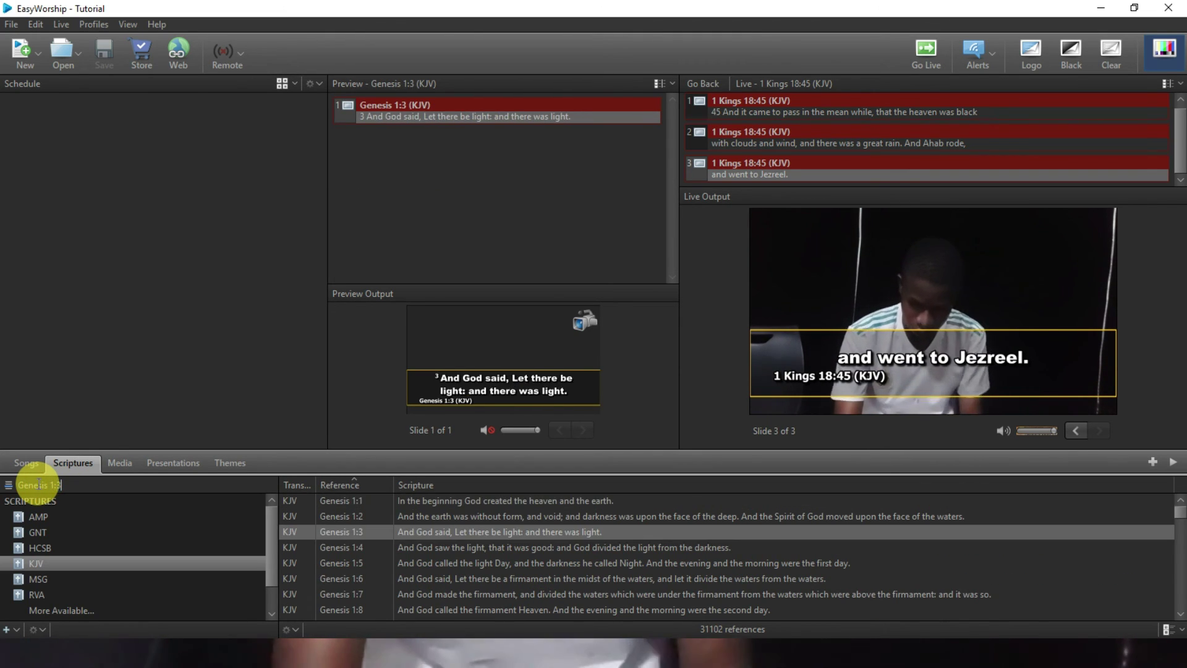
click(515, 531)
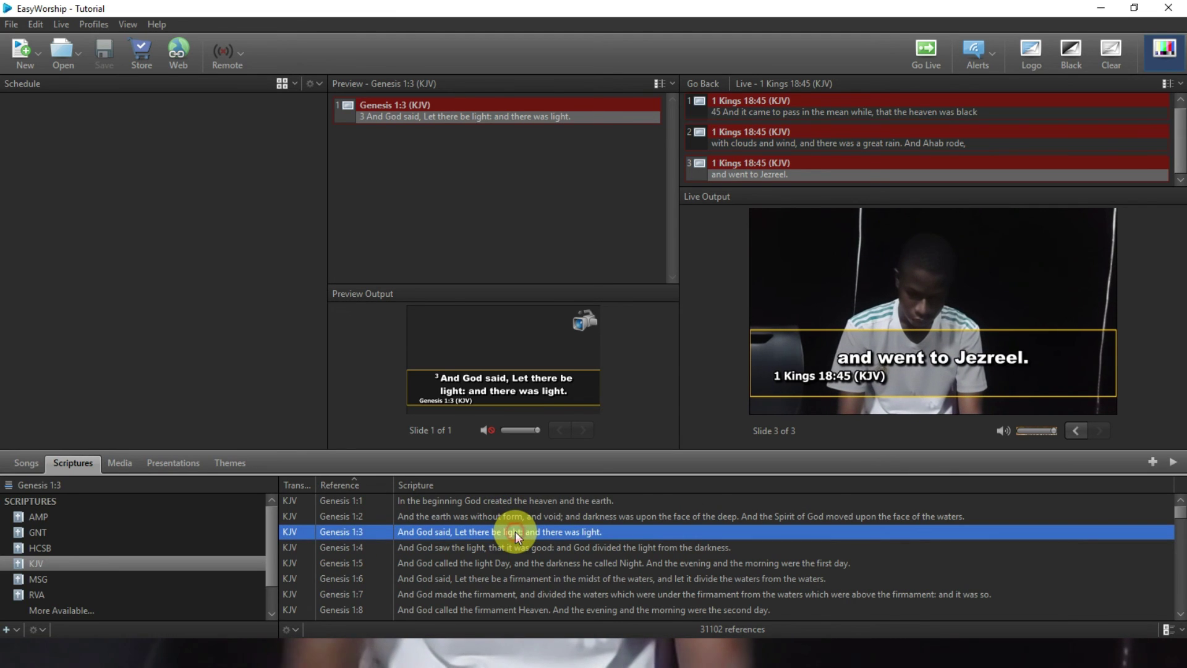
double_click(514, 531)
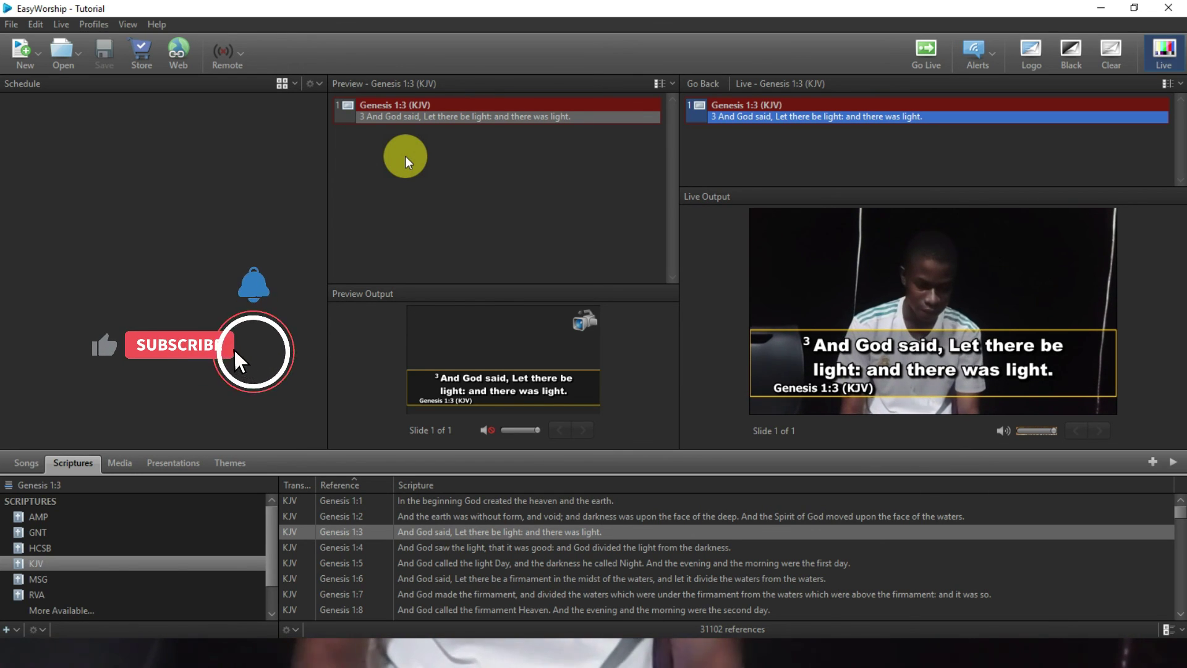
Open the scripture theme MY BIBLE THEME 1 for editing from the theme library.
click(232, 463)
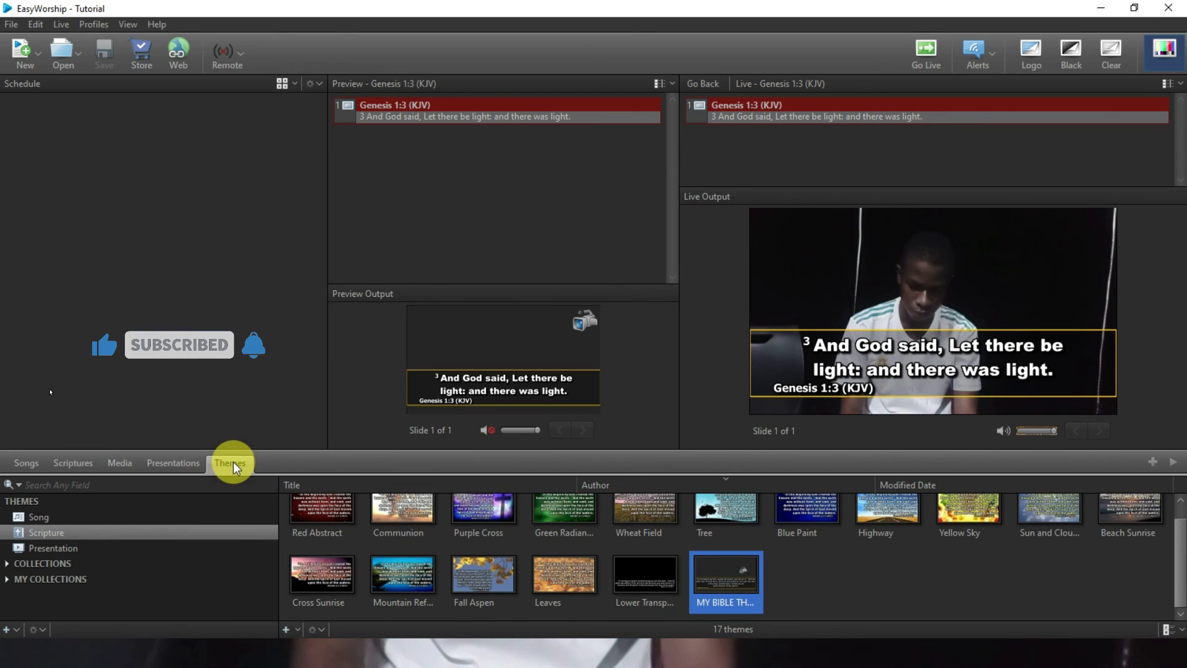
right_click(732, 580)
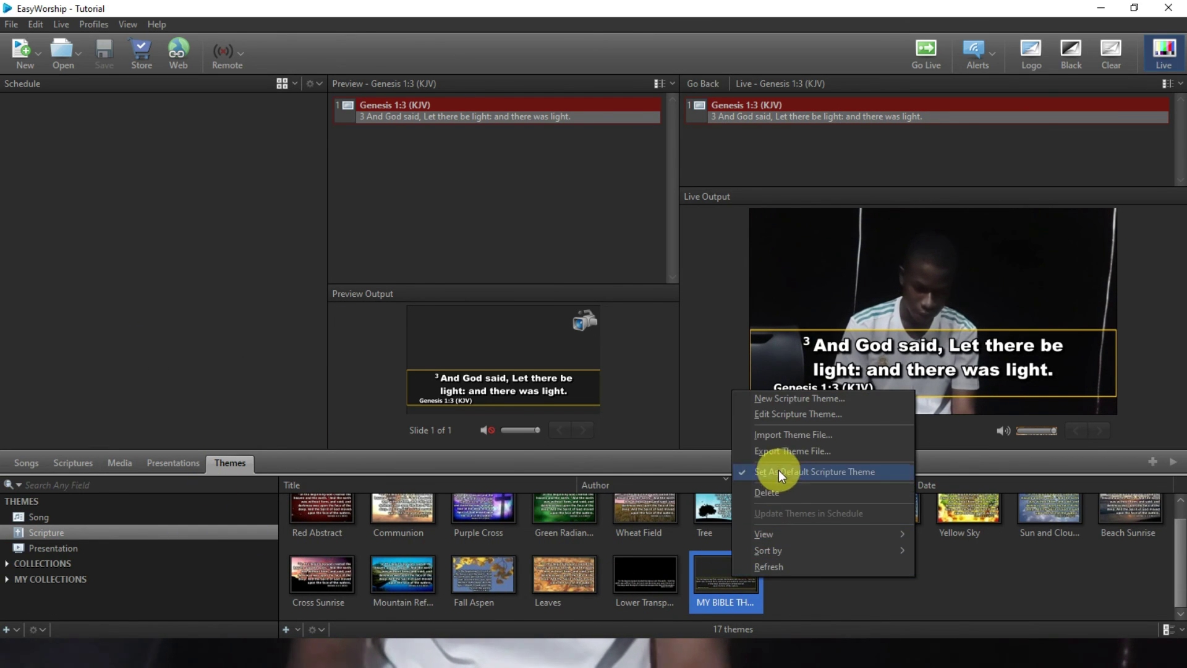
click(771, 414)
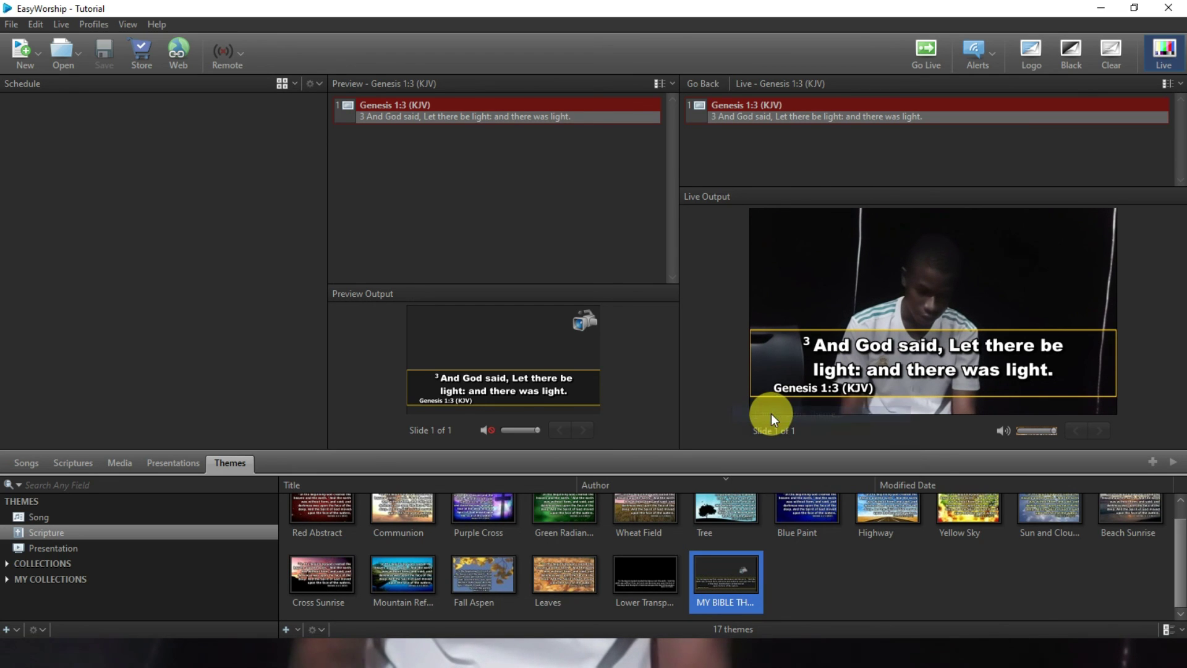